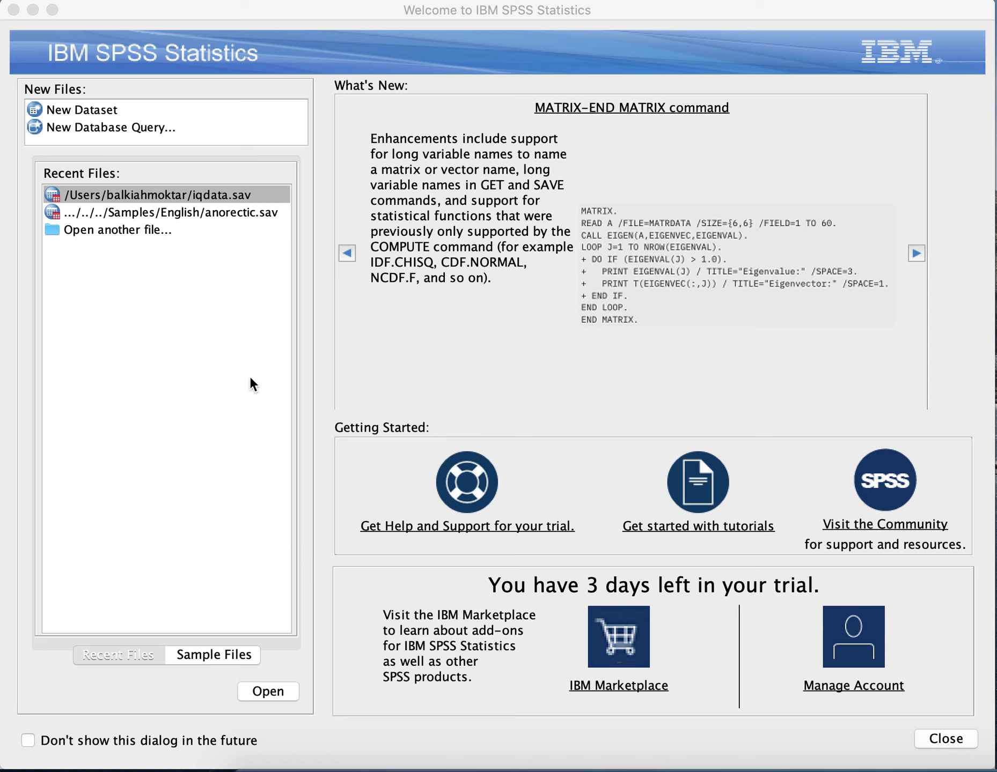
Open the recent data file iqdata.sav and reposition the output and data editor windows on the desktop
click(192, 197)
click(94, 110)
double_click(85, 110)
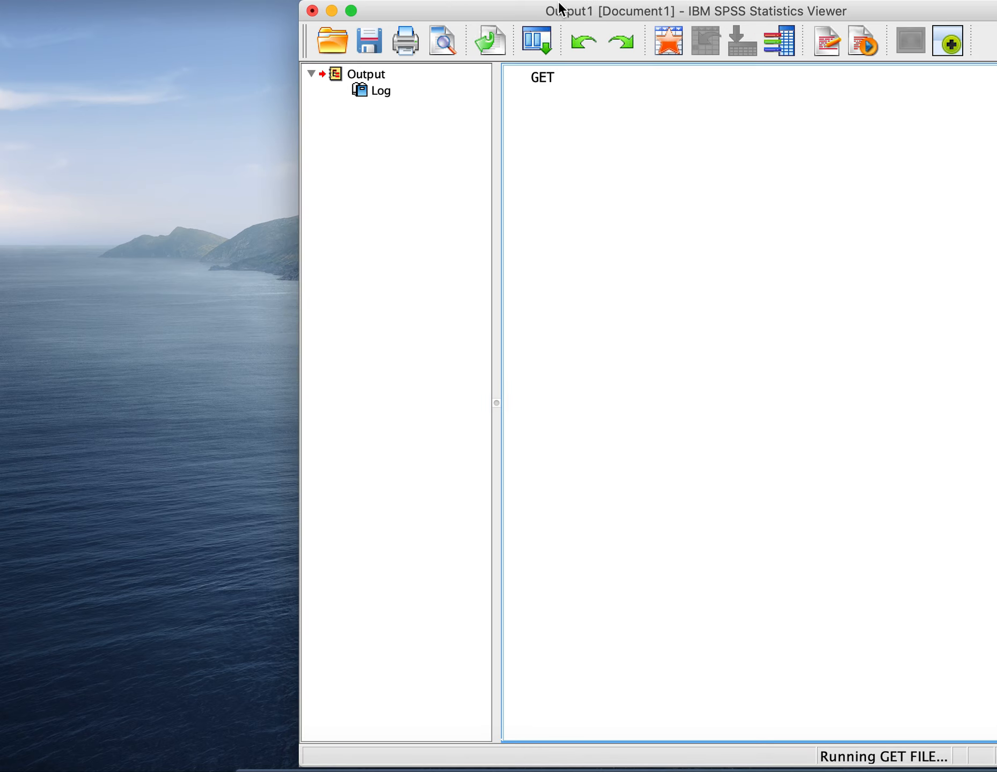
drag(516, 15, 234, 16)
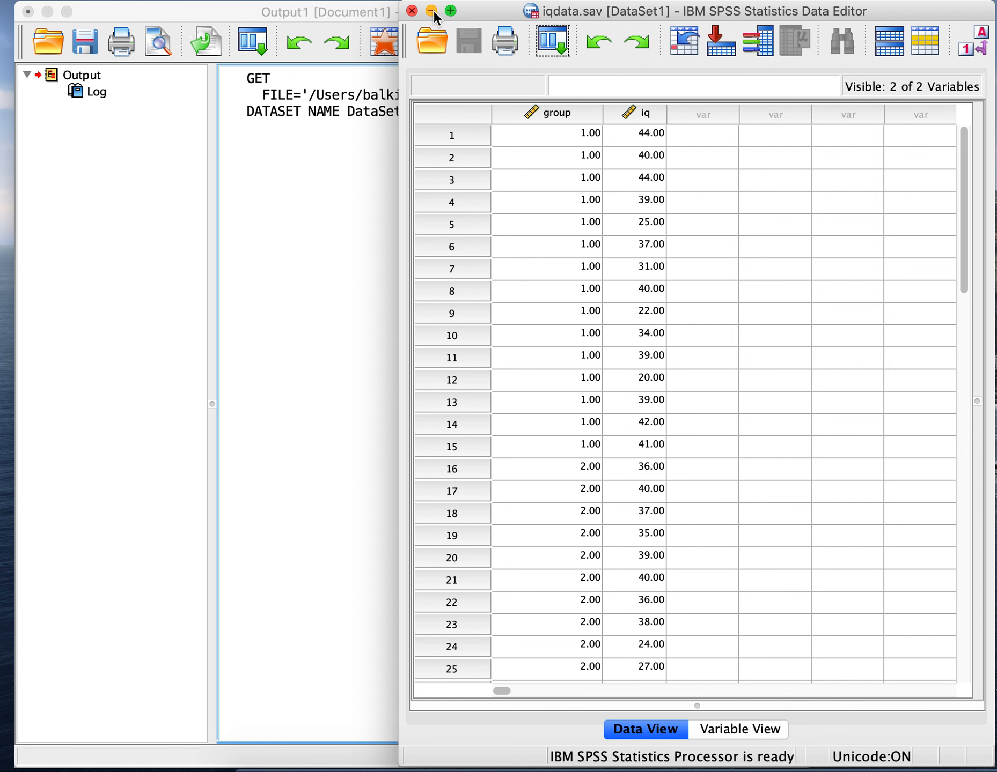
drag(500, 9, 381, 10)
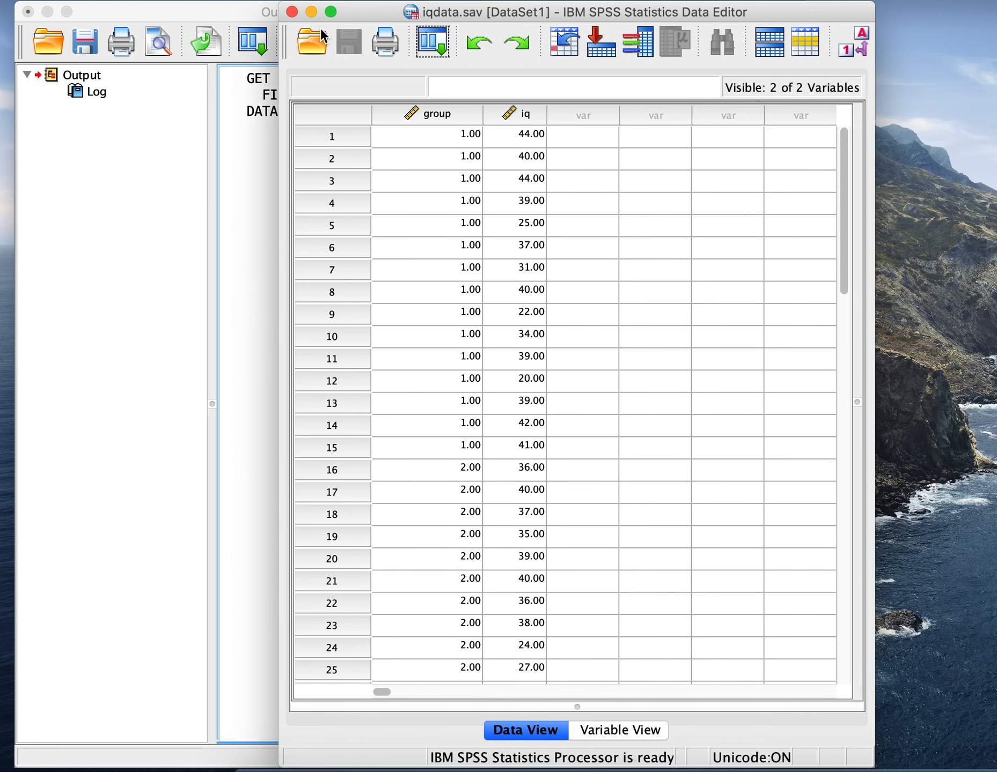
Create a new empty dataset and widen its data editor window
click(311, 32)
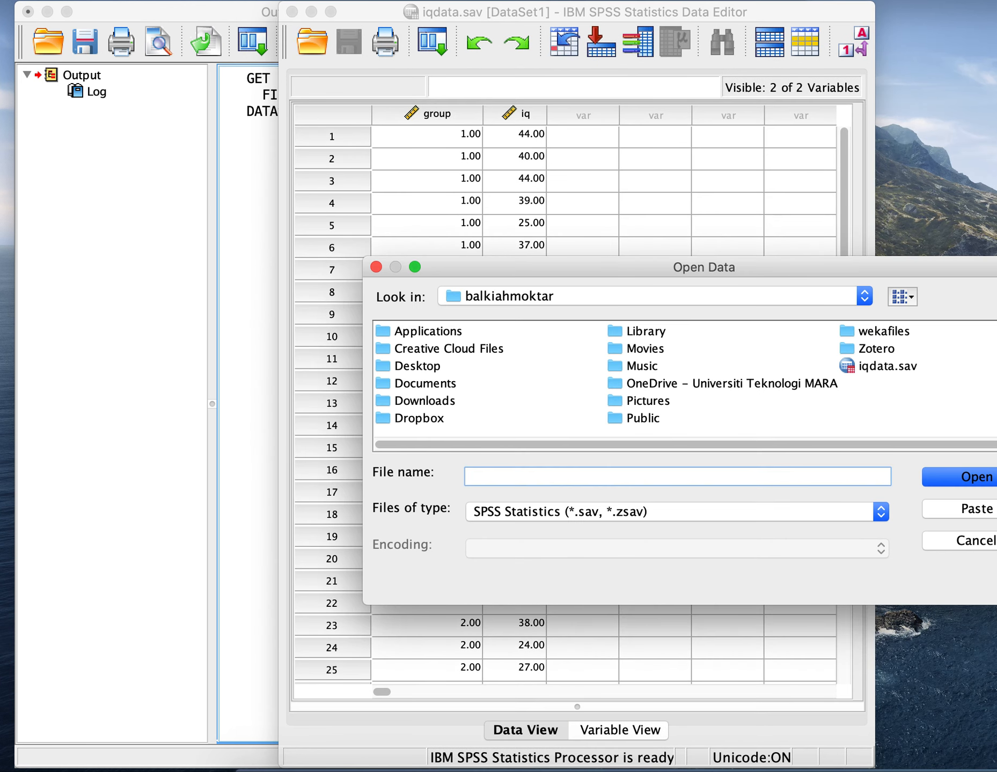
click(948, 543)
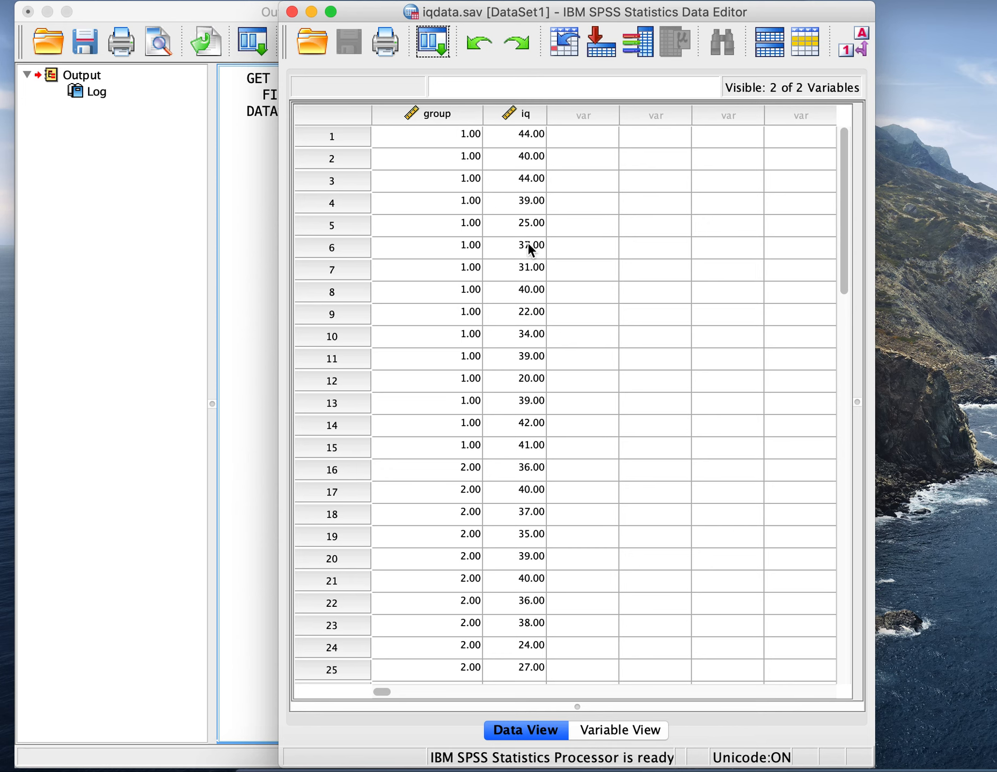
click(200, 153)
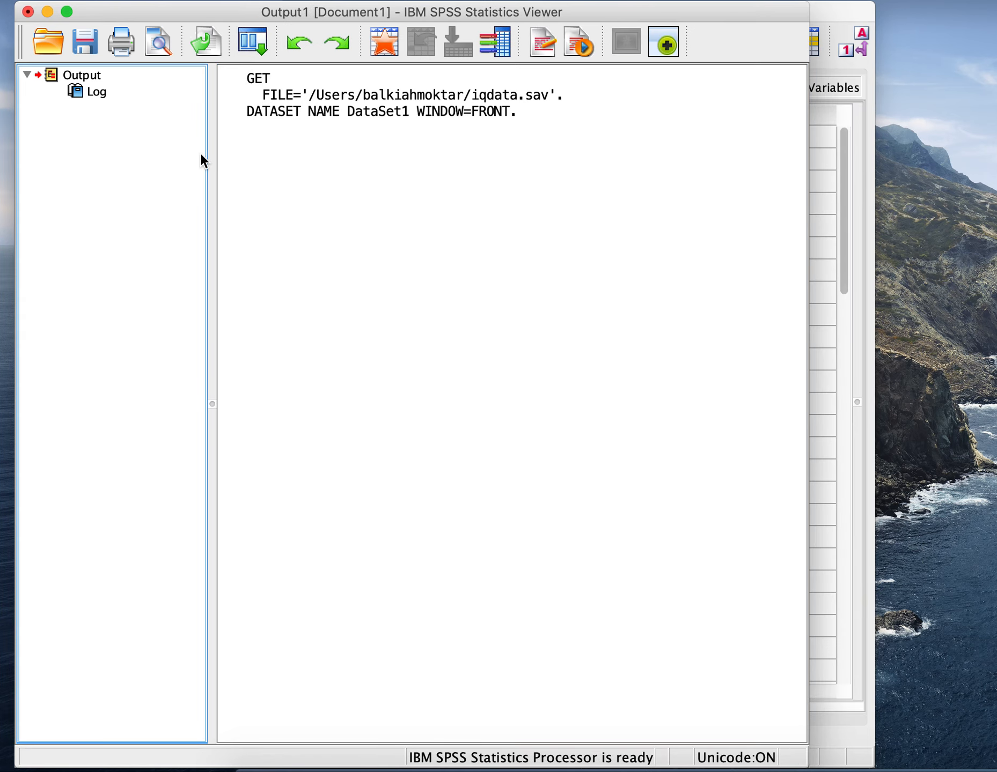
click(297, 0)
mouse_move(323, 7)
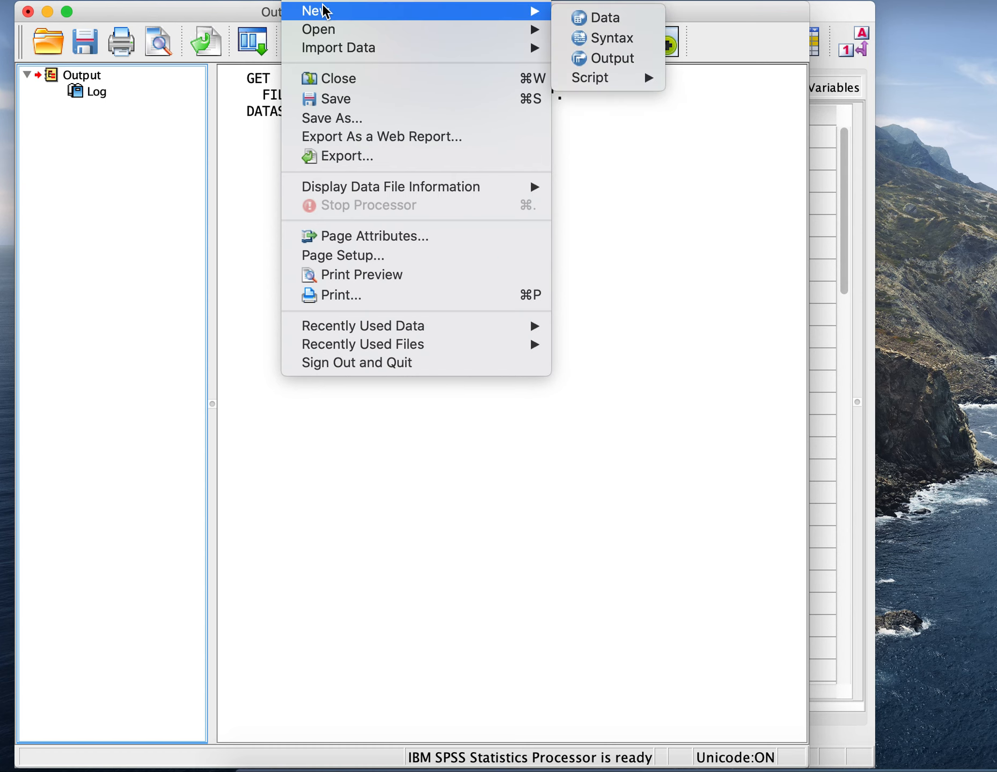
click(616, 17)
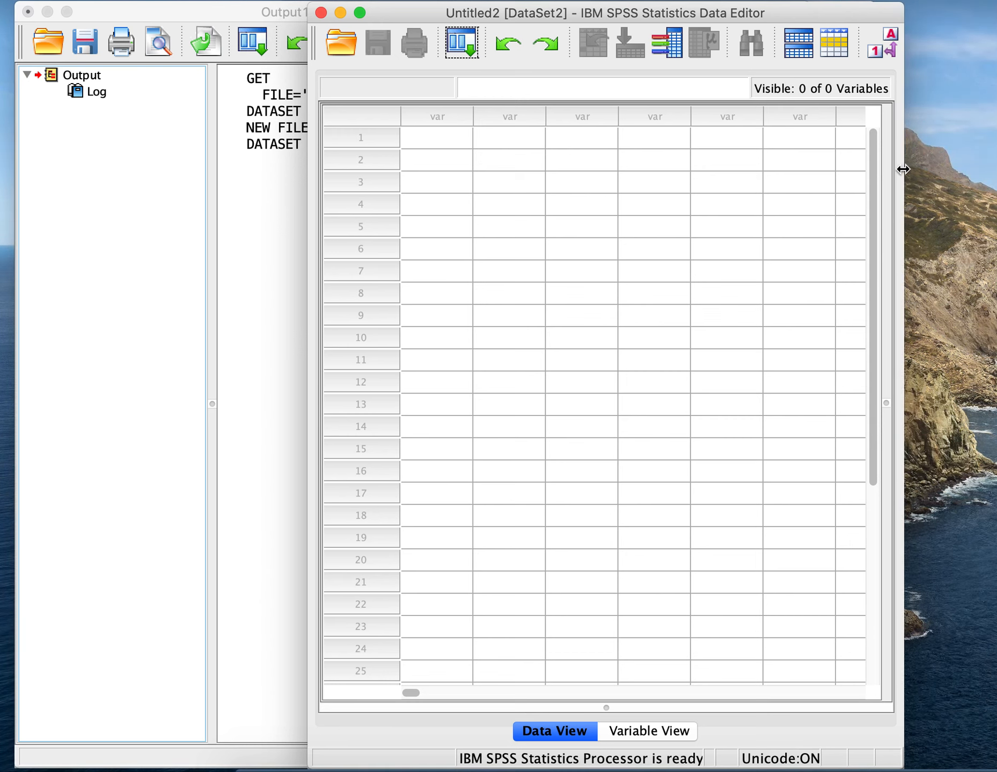
drag(904, 169, 990, 172)
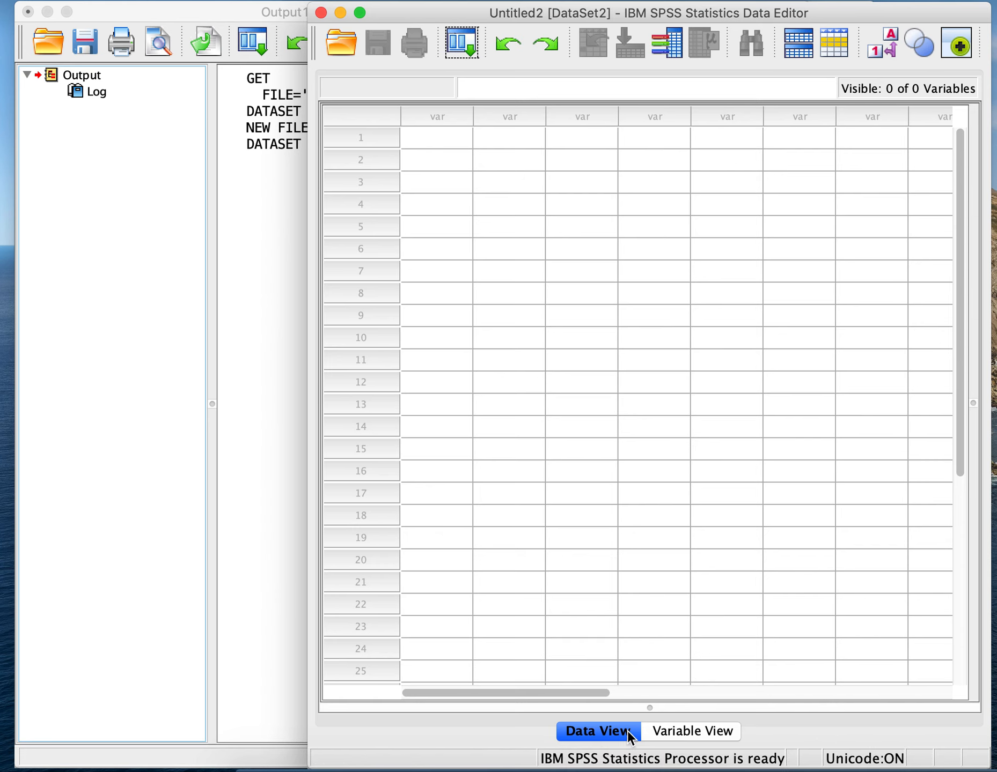
Define the new dataset's first variable with the name score
click(672, 733)
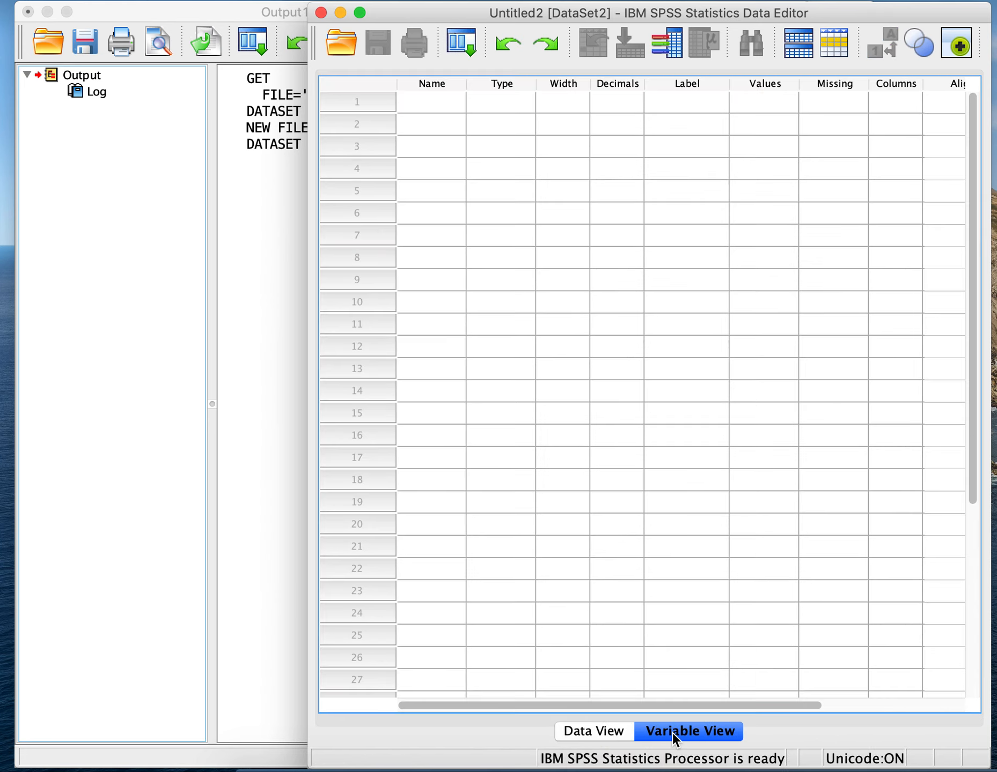
click(608, 735)
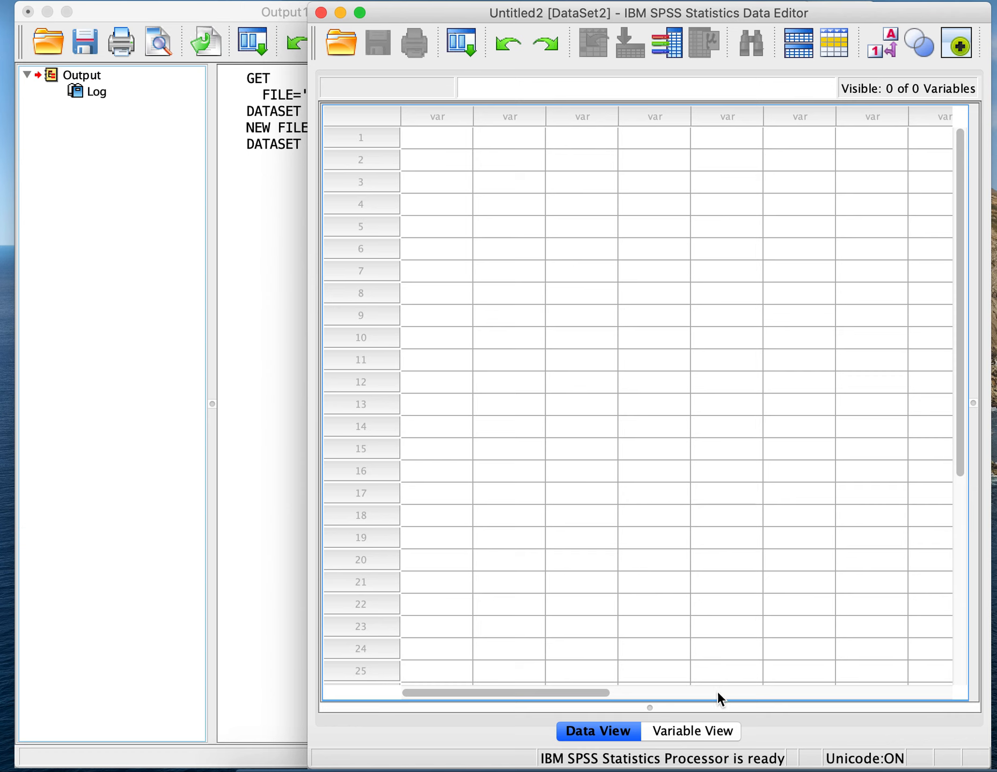
click(693, 732)
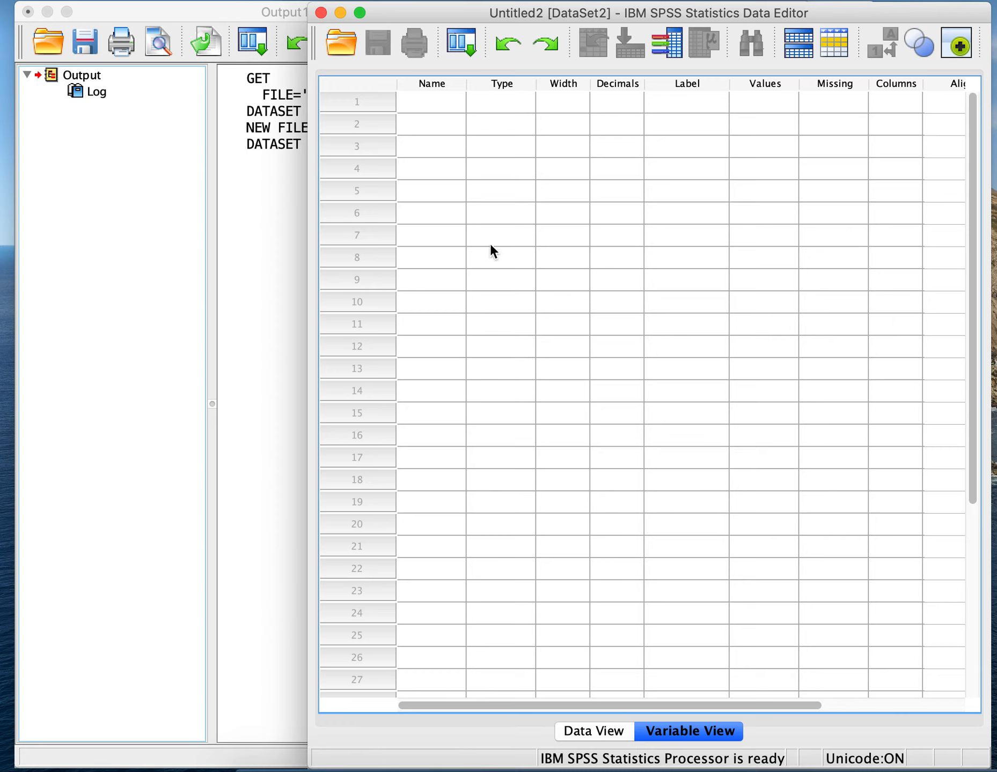
click(423, 103)
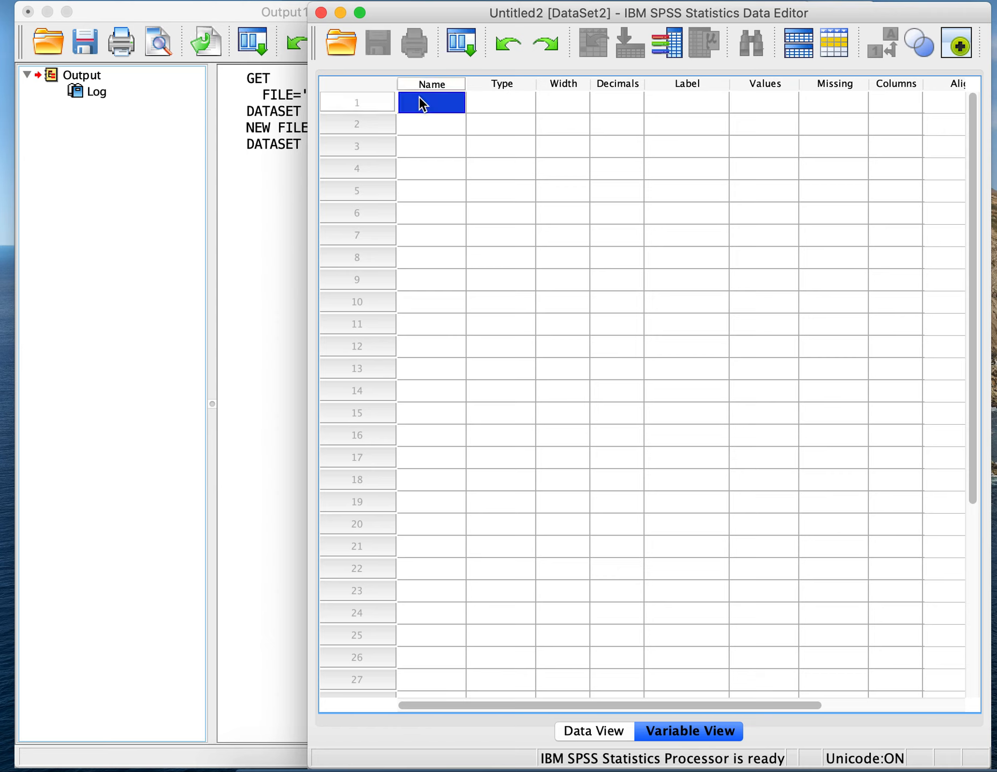
text(score)
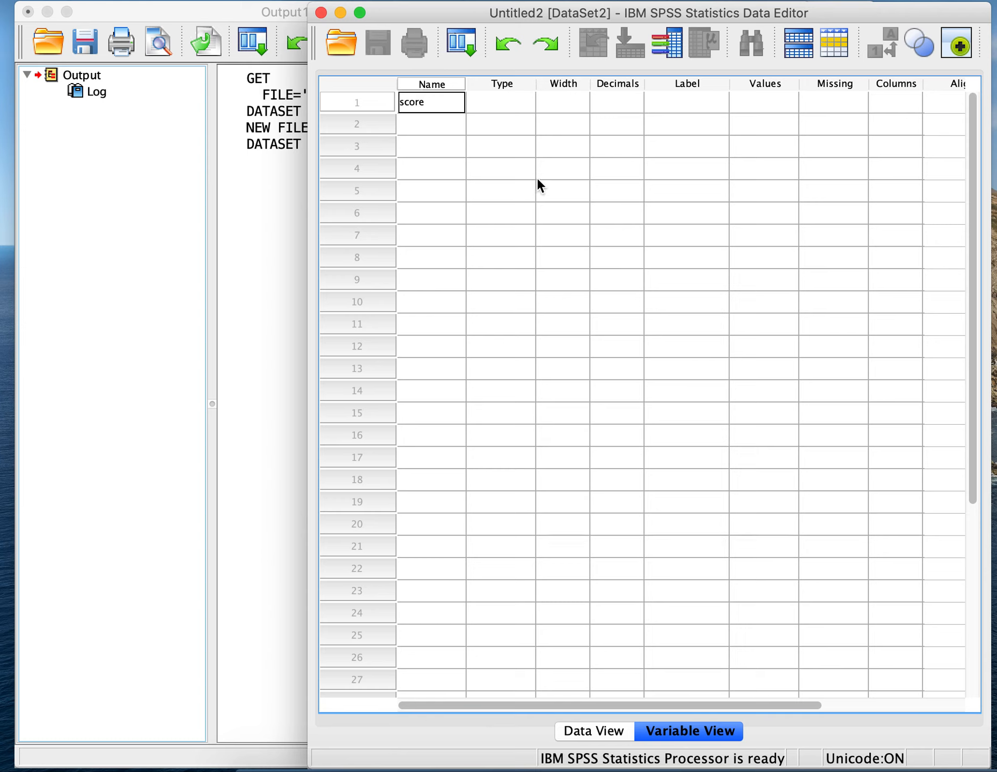
click(448, 127)
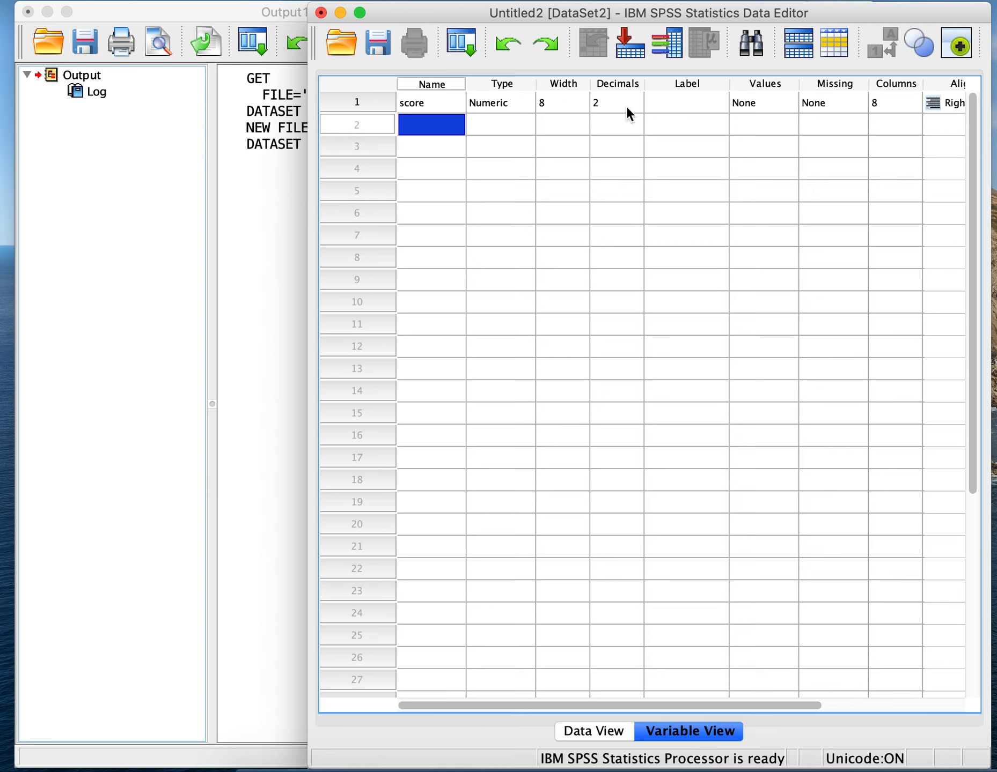
Define a second variable named class and keep its type as Numeric
click(691, 109)
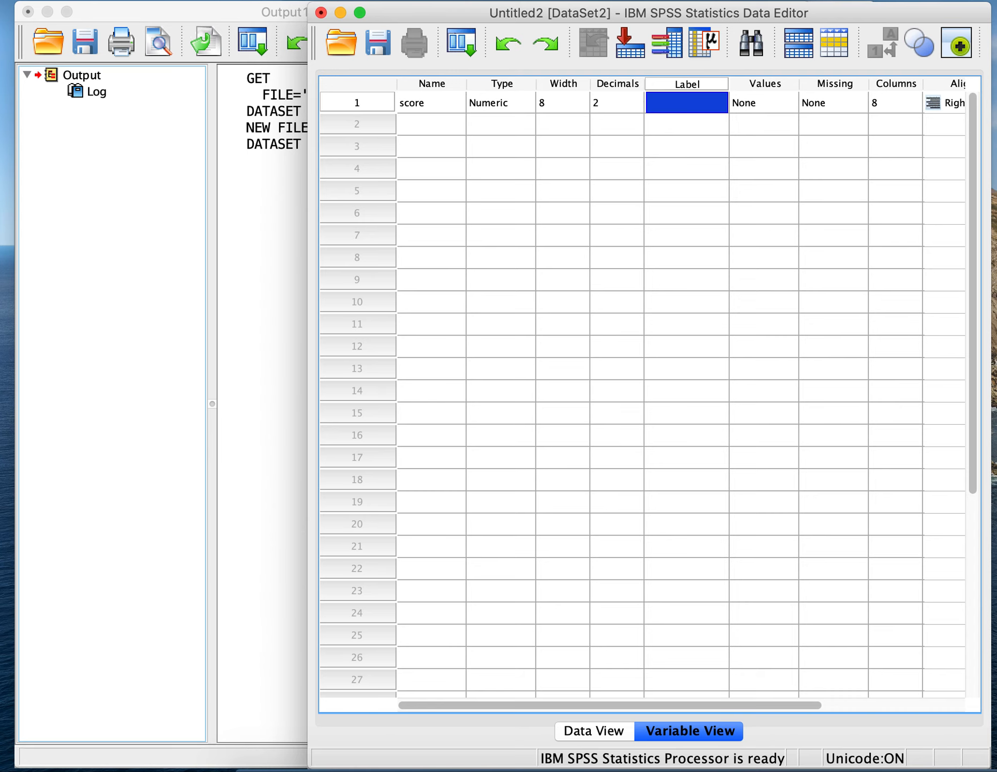
drag(853, 15, 720, 22)
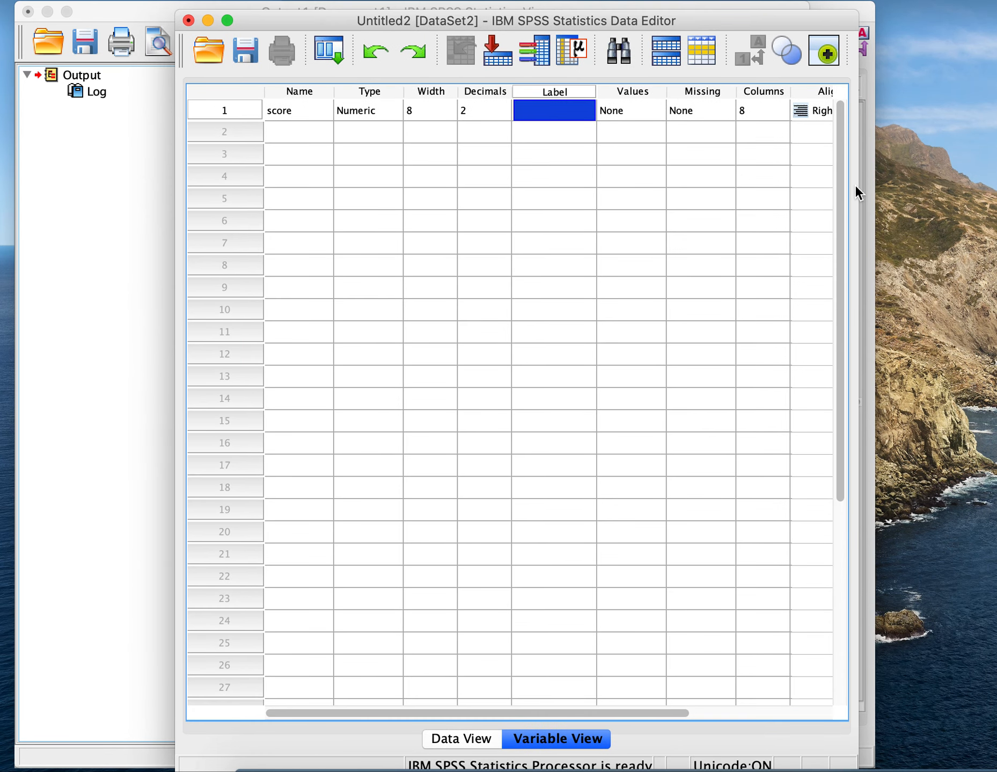
click(304, 134)
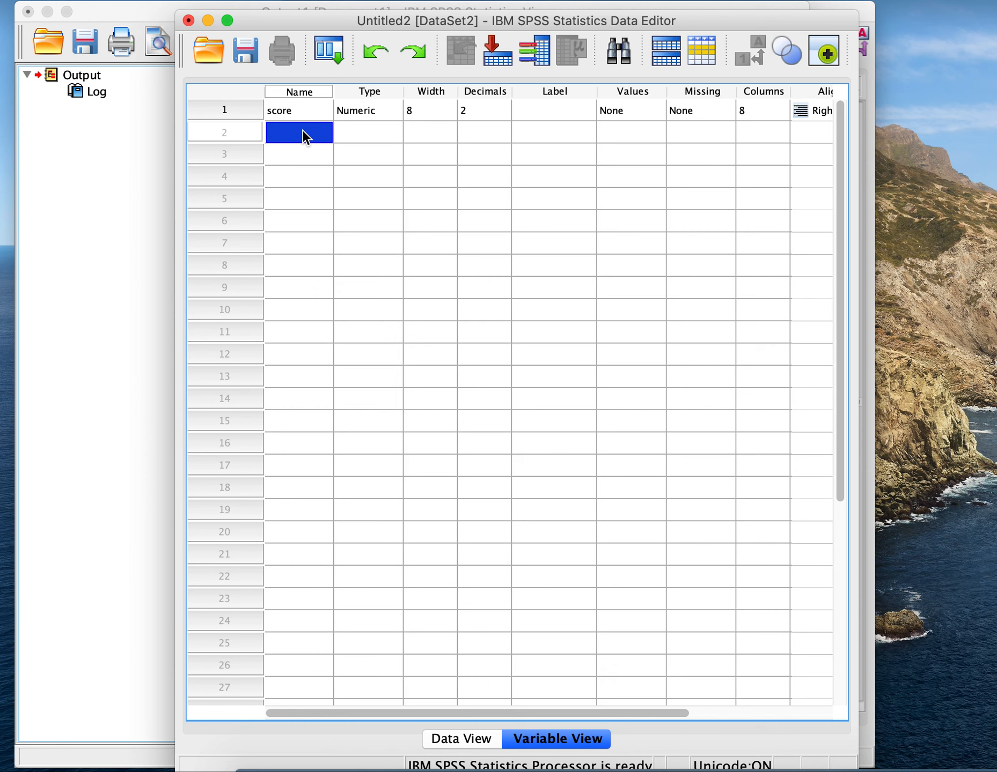
text(class)
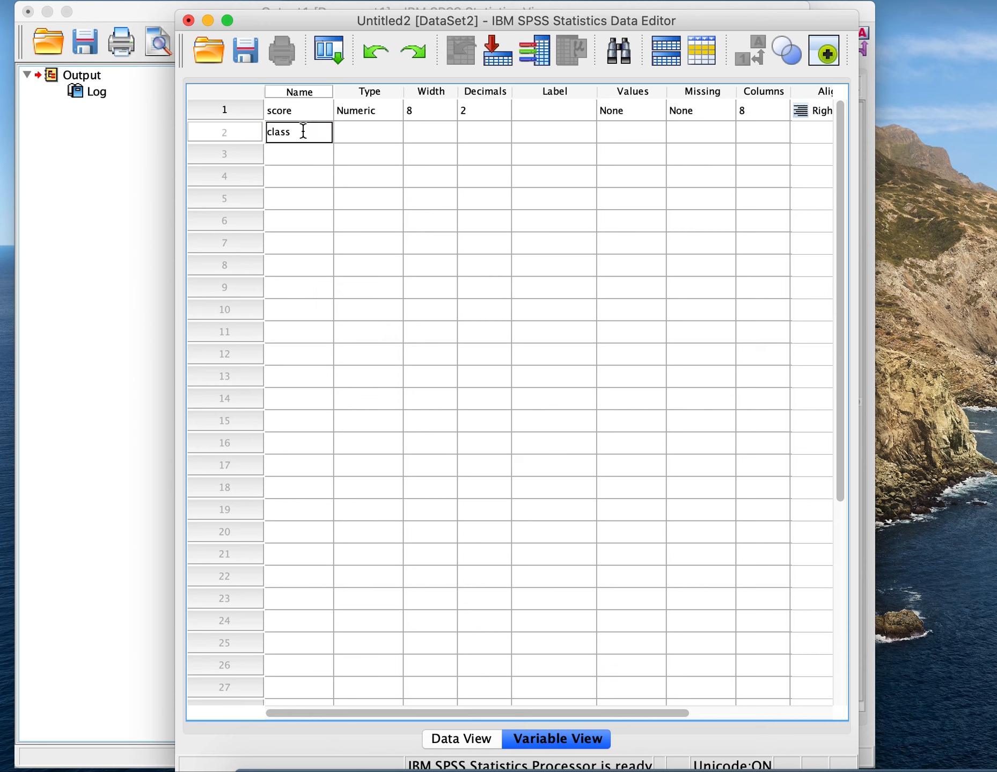
double_click(392, 133)
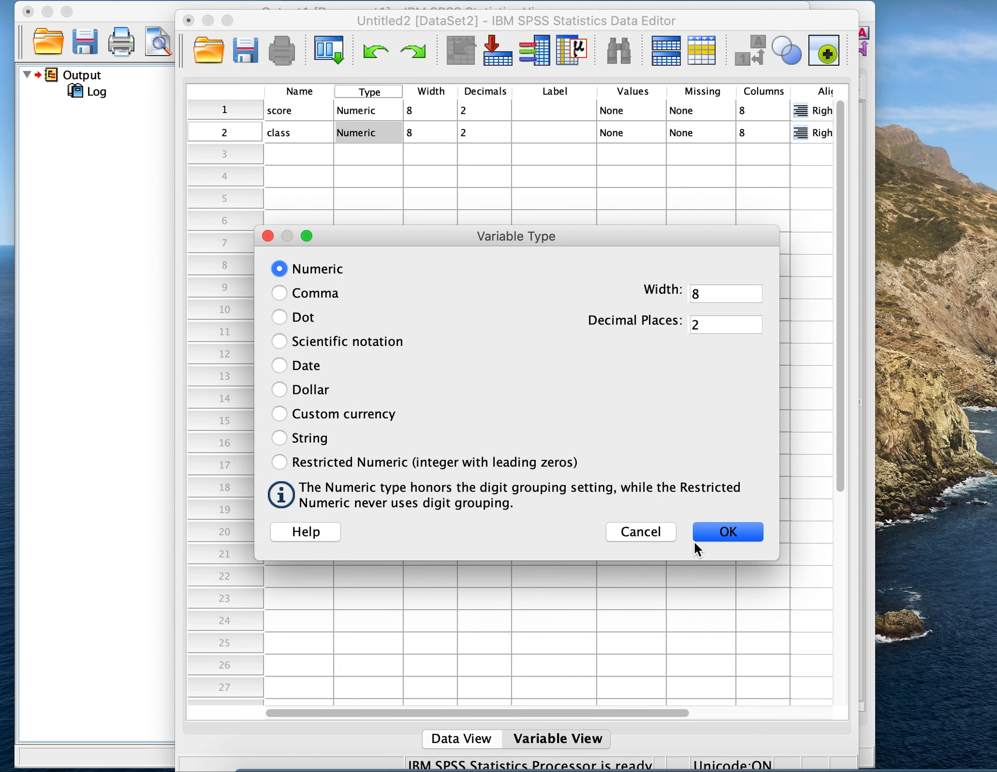
click(724, 531)
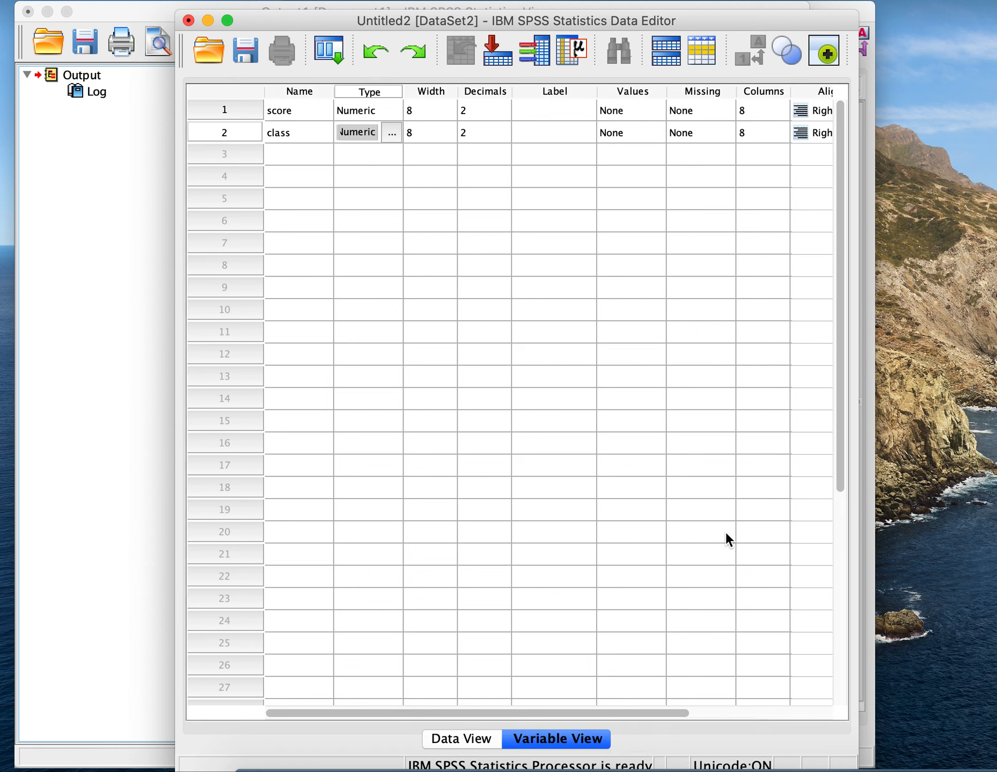
click(587, 135)
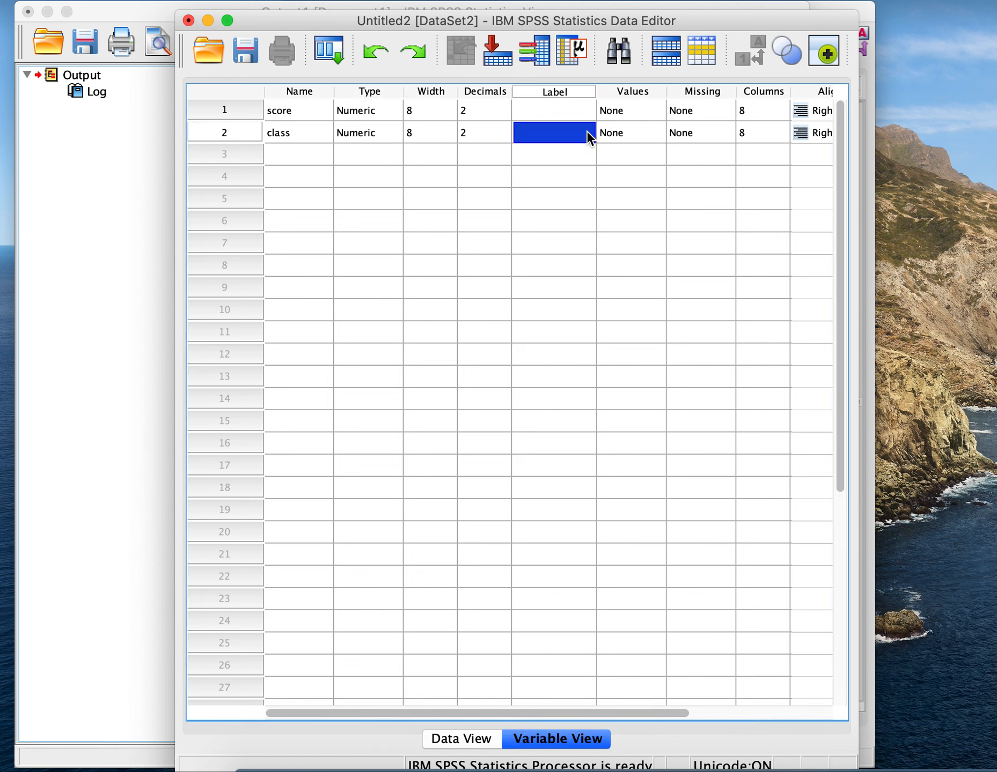
click(587, 134)
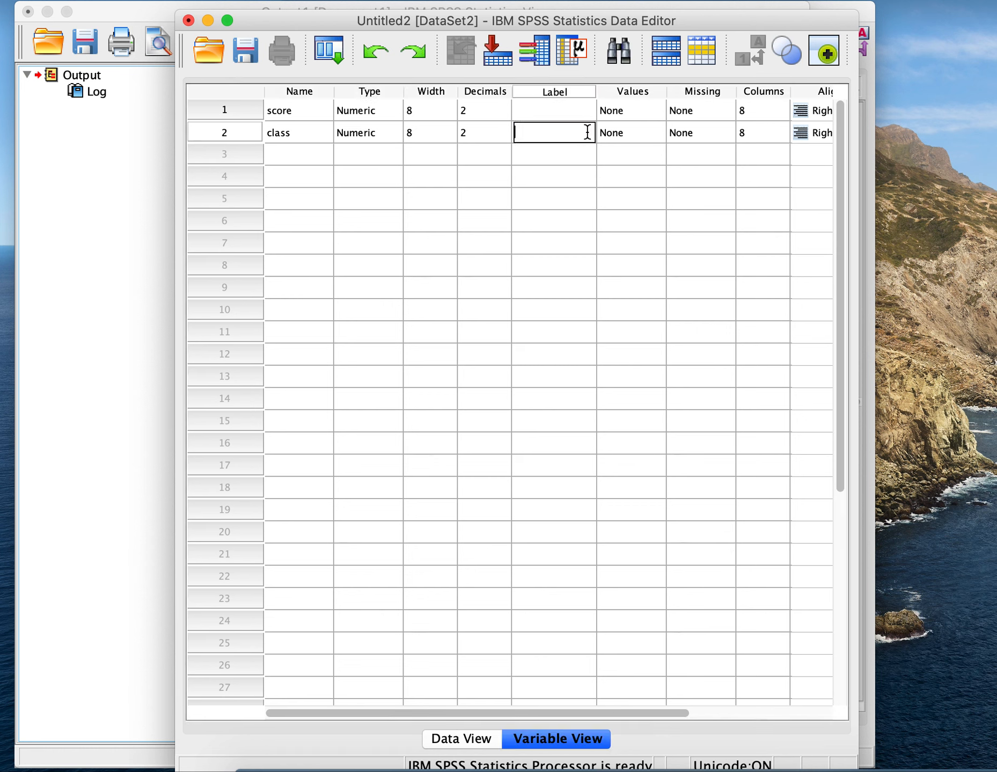
Add a value label to the class variable that assigns cs143a to value 1
click(621, 136)
click(651, 134)
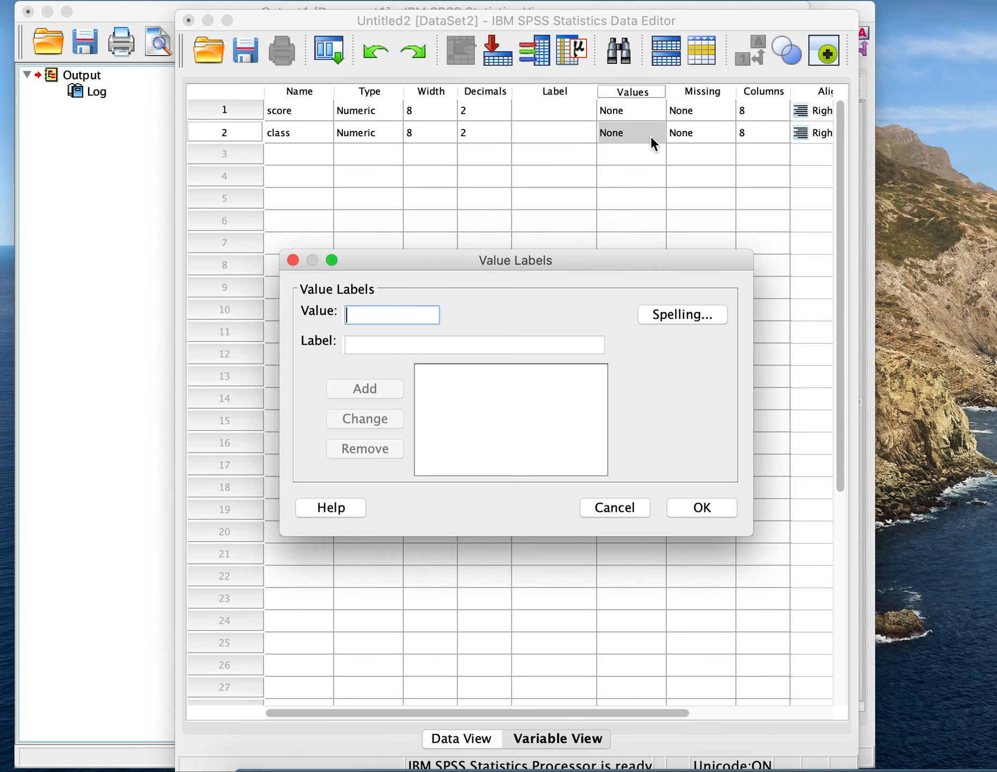
text(1)
click(404, 346)
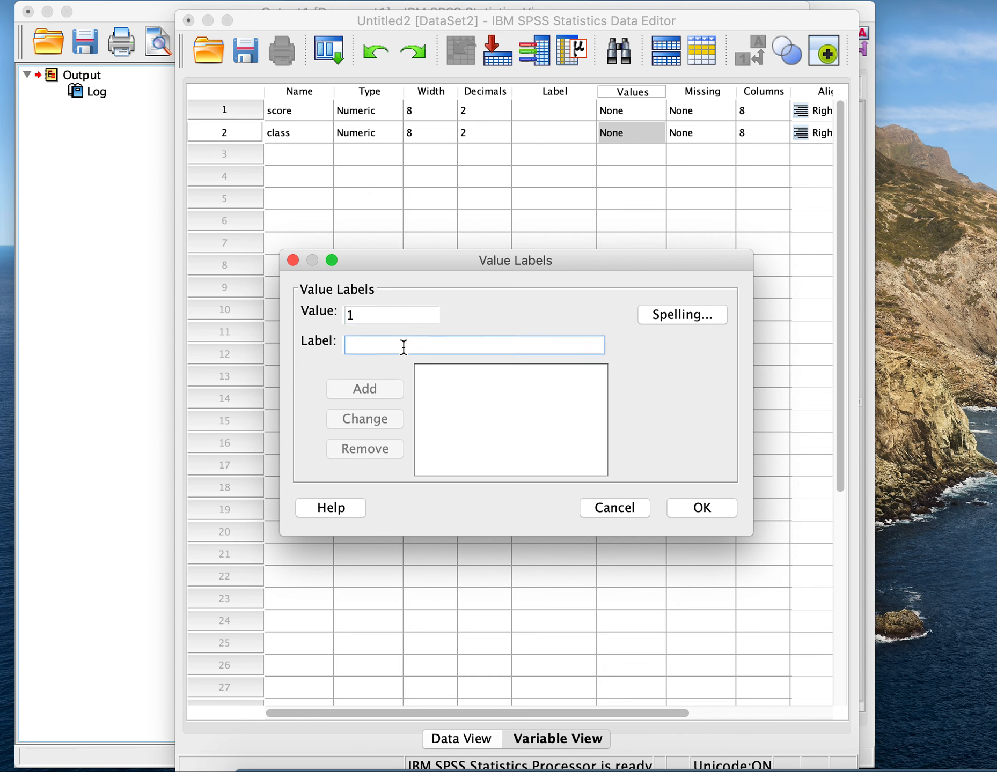
text(cs)
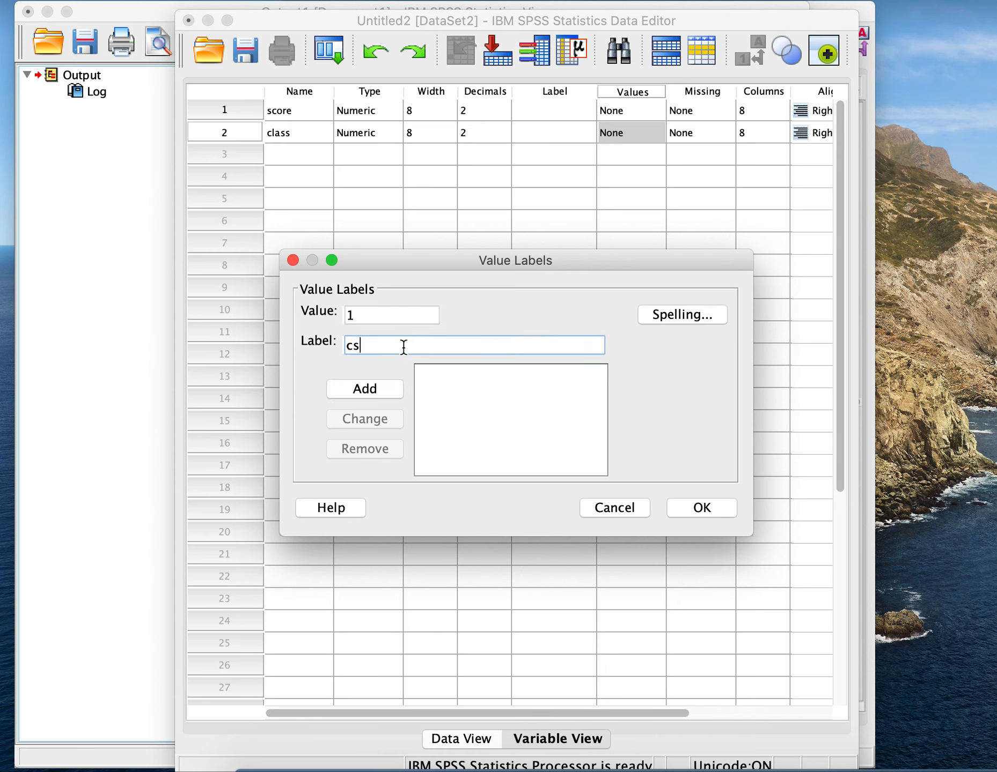
text(143a)
click(359, 389)
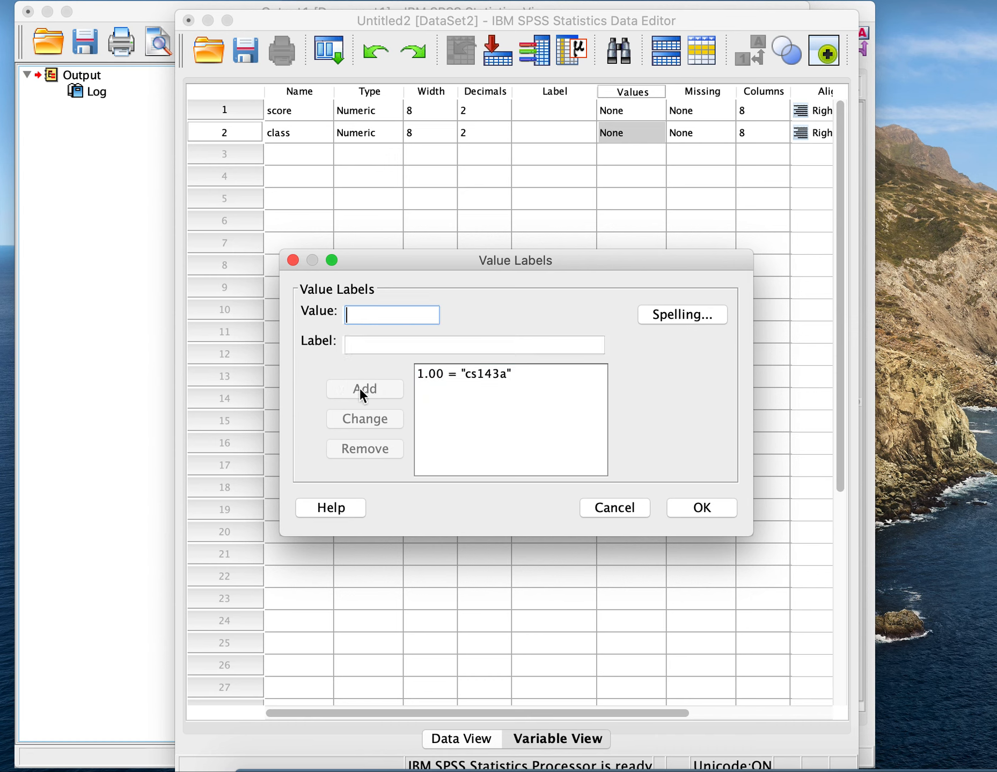
Add the value label cs143b for value 2 of the class variable
text(2)
click(384, 345)
text(cs143)
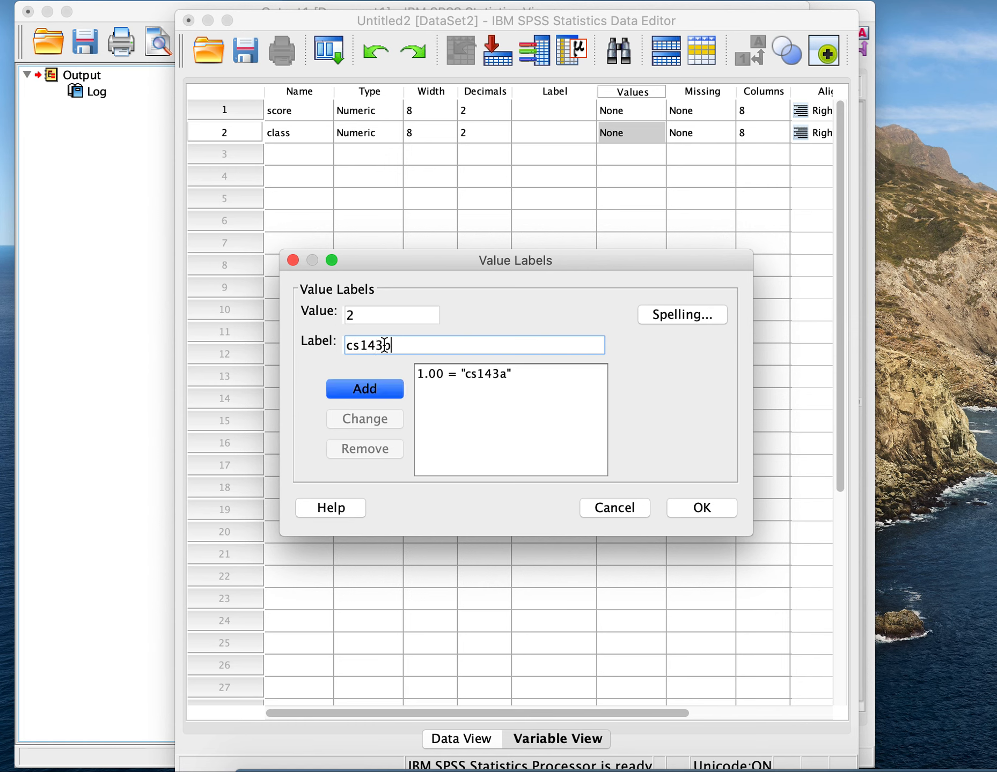
text(b)
click(380, 385)
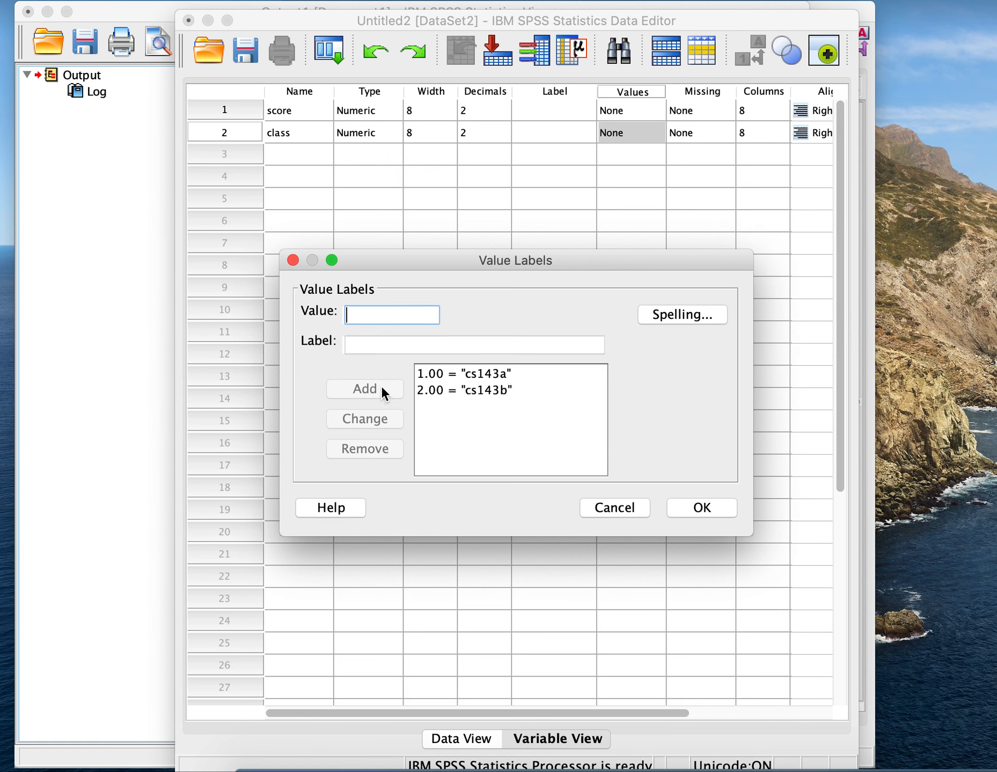
Add the value label cs143c for value 3 and apply the value labels to the class variable
text(3)
click(372, 343)
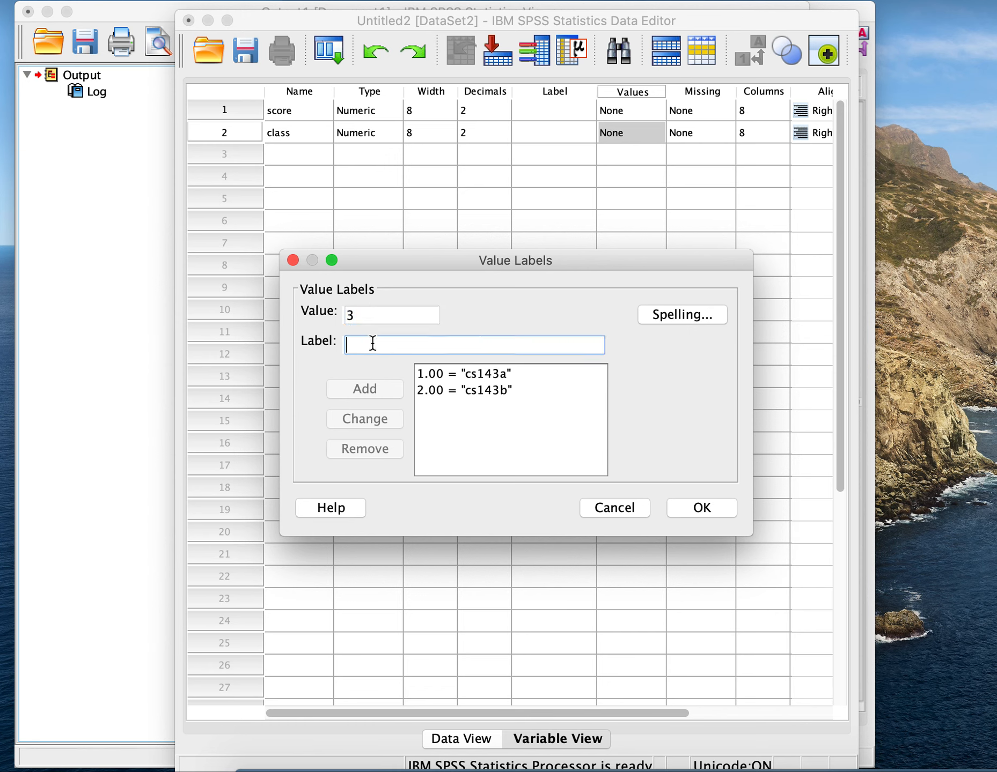
text(cs143)
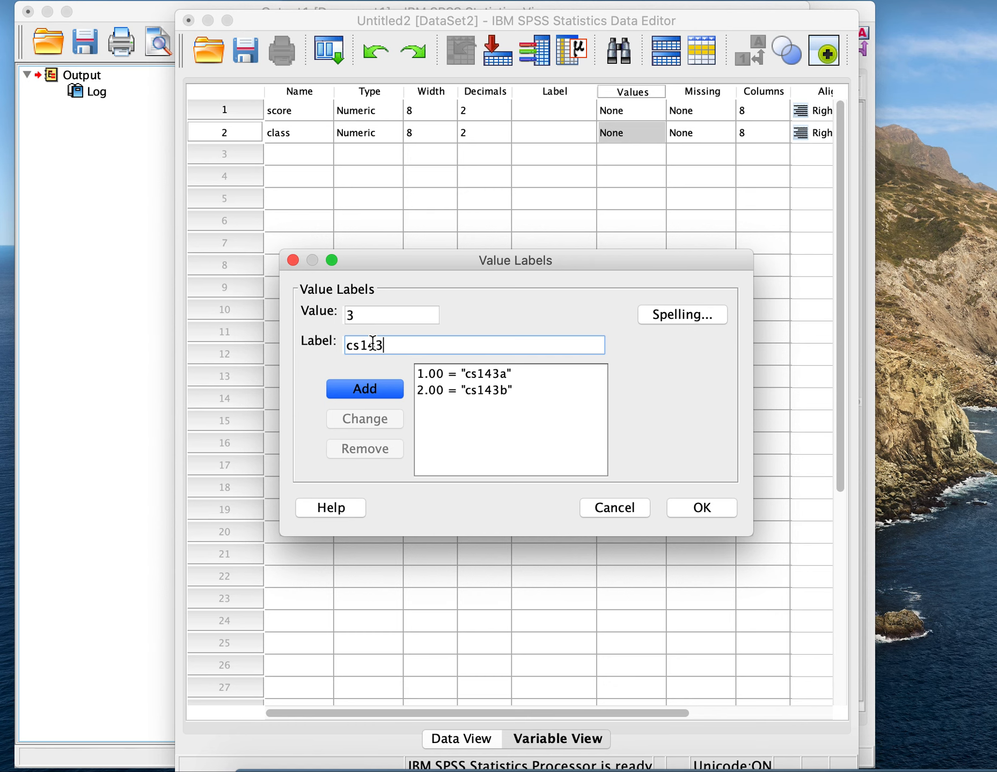
text(c)
click(366, 388)
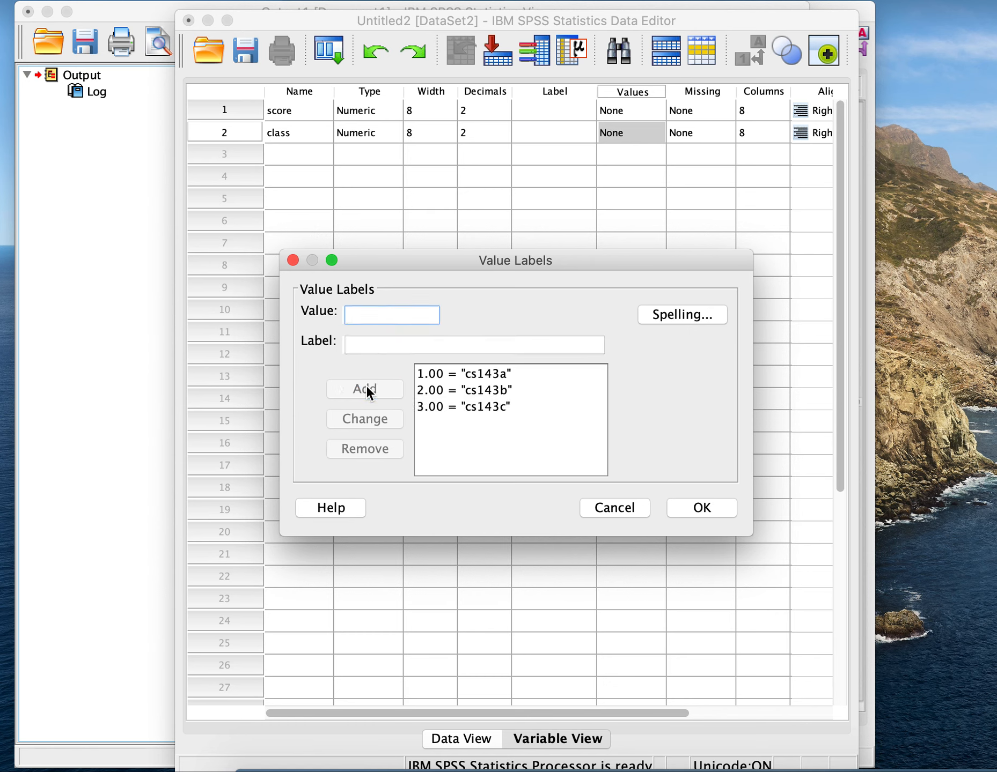
click(688, 504)
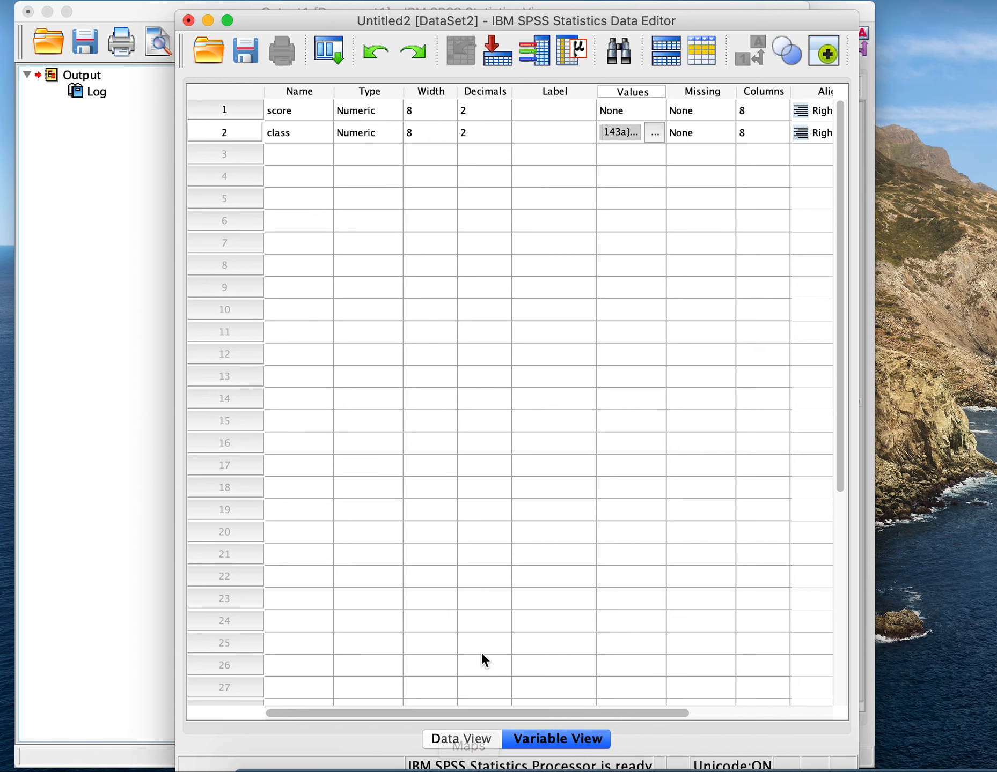
Enter the scores 75, 45, 67, 89, 23, 45 and 95 in rows 1 to 7 of the score variable
click(464, 740)
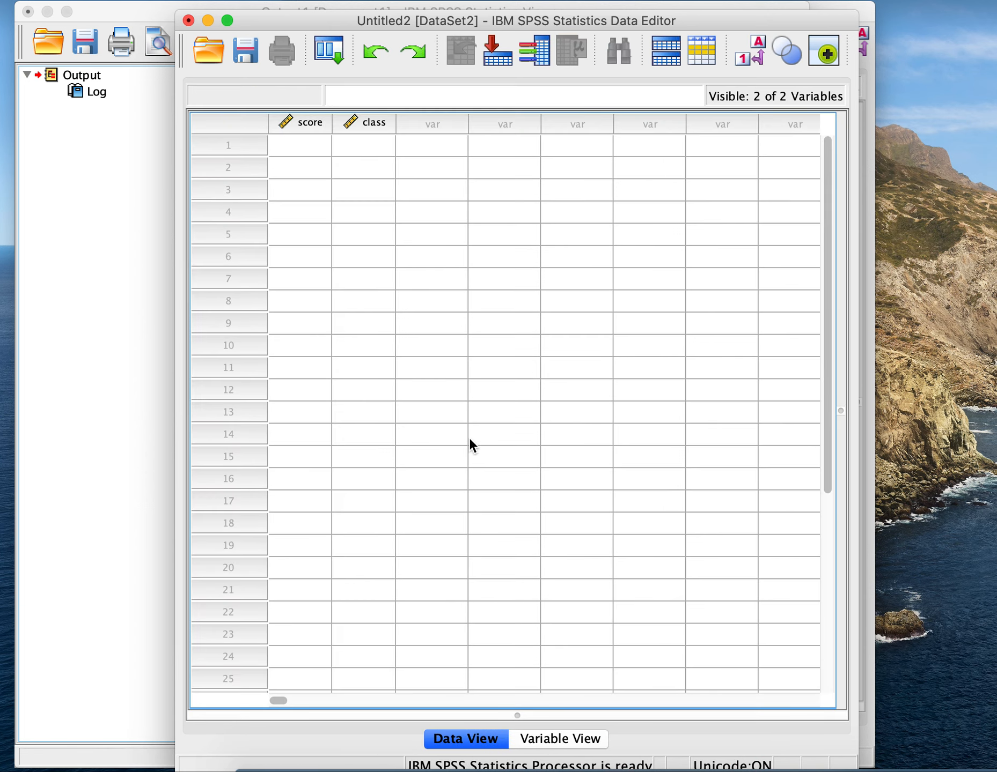
click(298, 150)
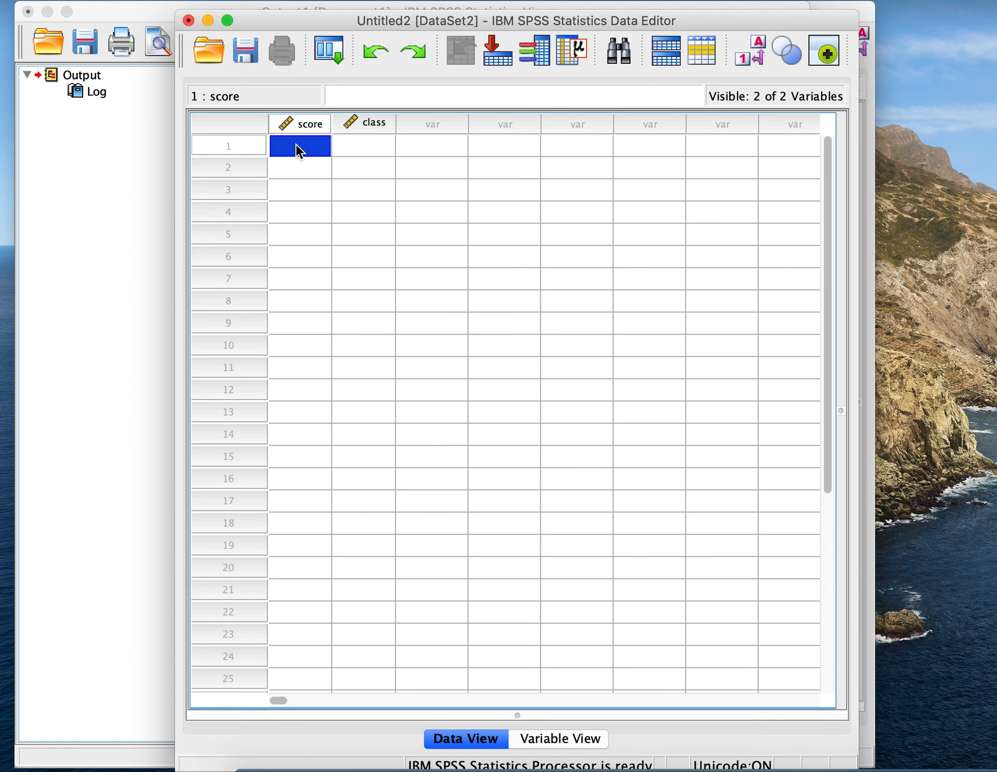
text(75)
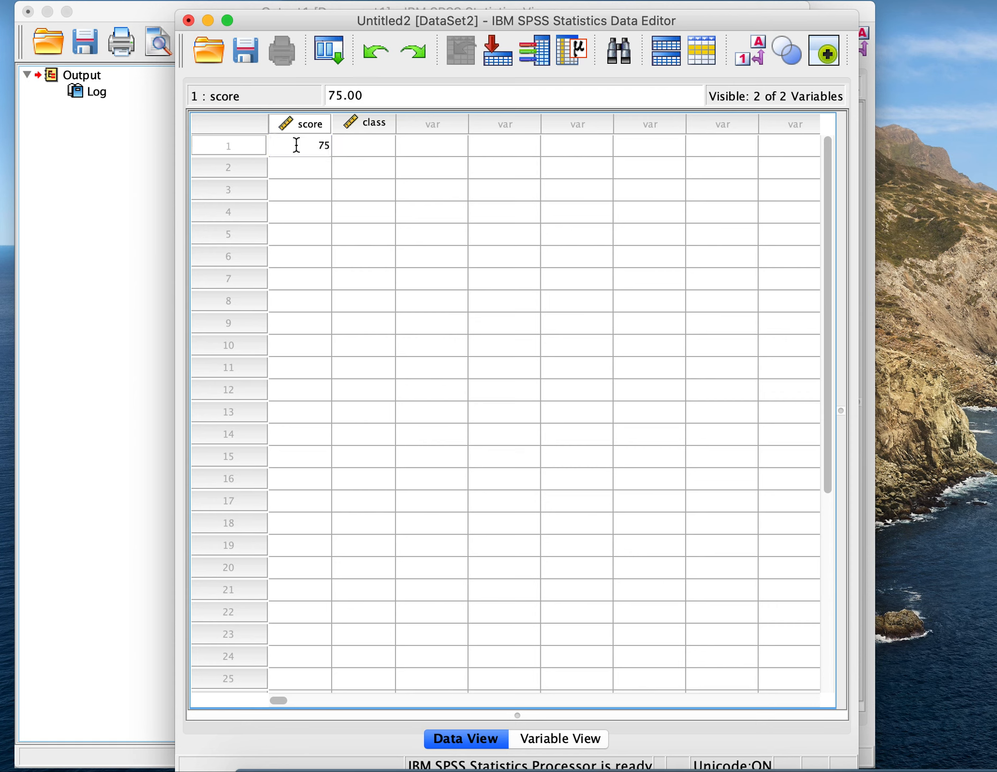
key(Return)
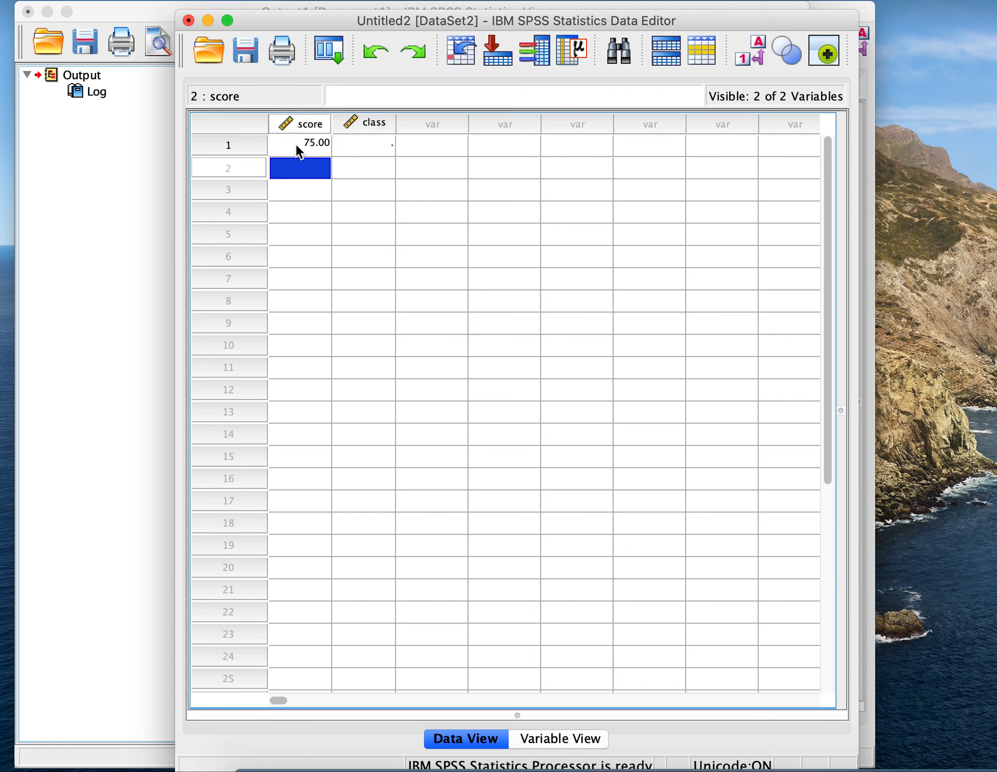
text(45)
key(Return)
text(67)
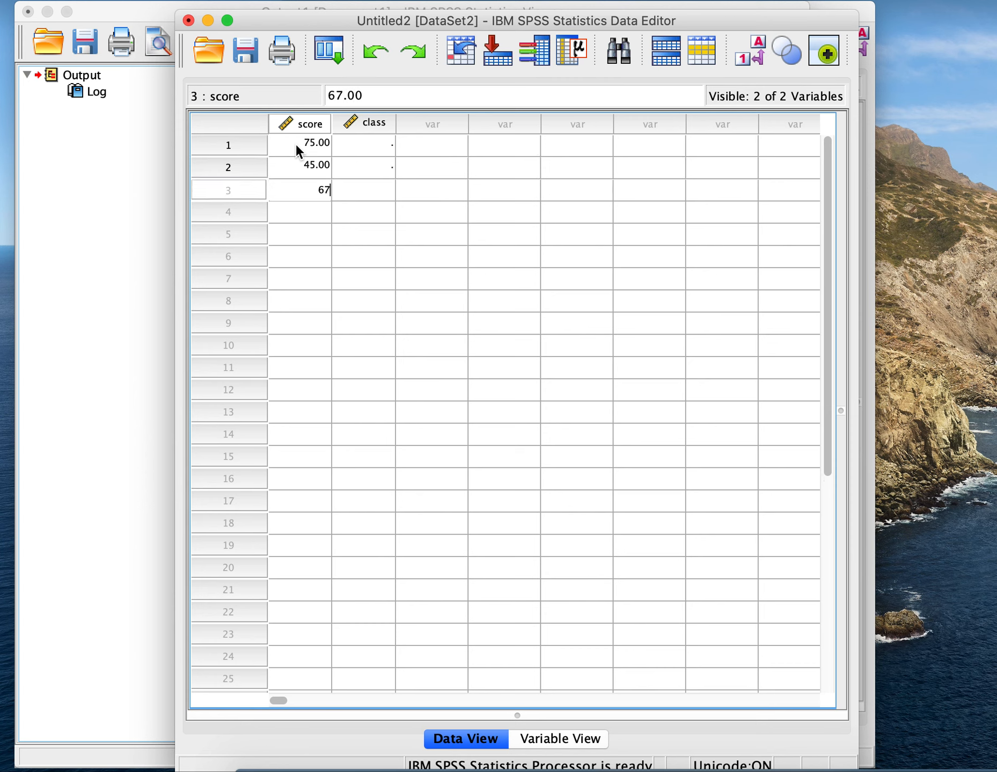
key(Return)
text(89)
key(Return)
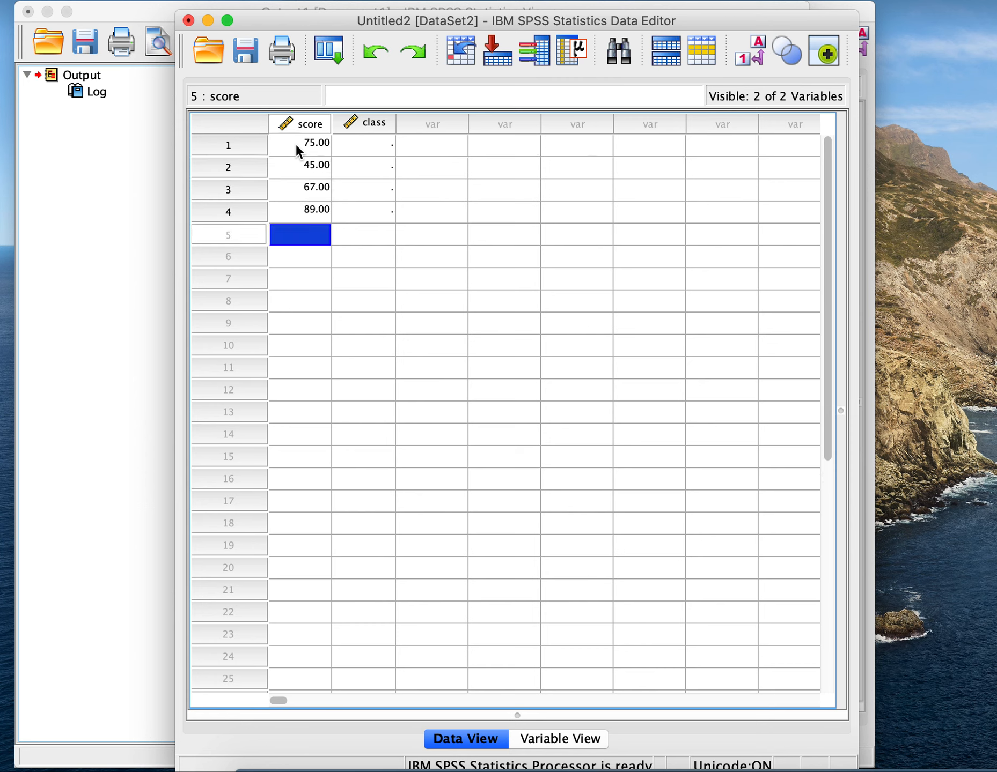
text(23)
key(Return)
text(45)
key(Return)
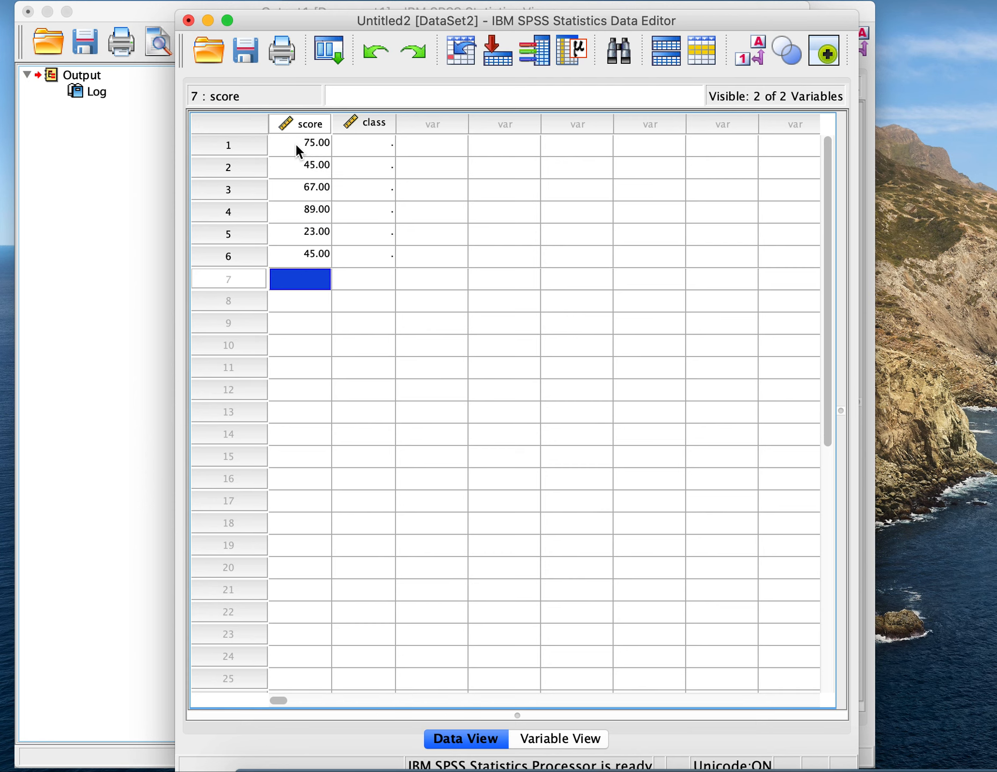
text(95)
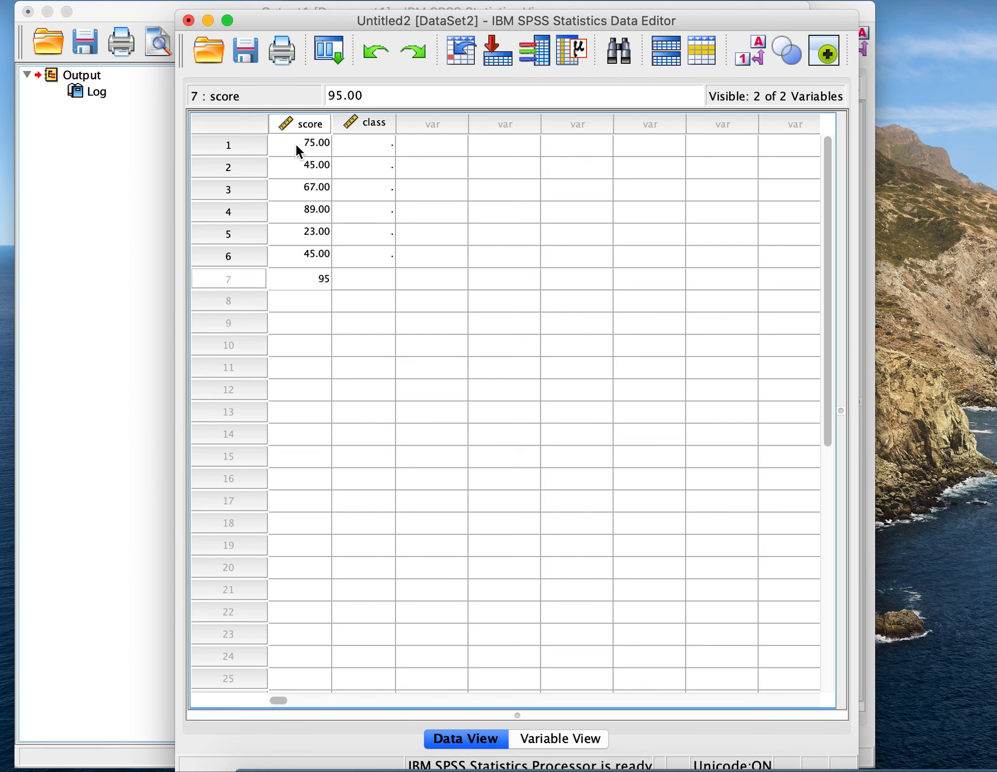
Enter the class values 1, 3, 2, 3, 2, 1 and 2 in rows 1 to 7 of the class variable
click(365, 149)
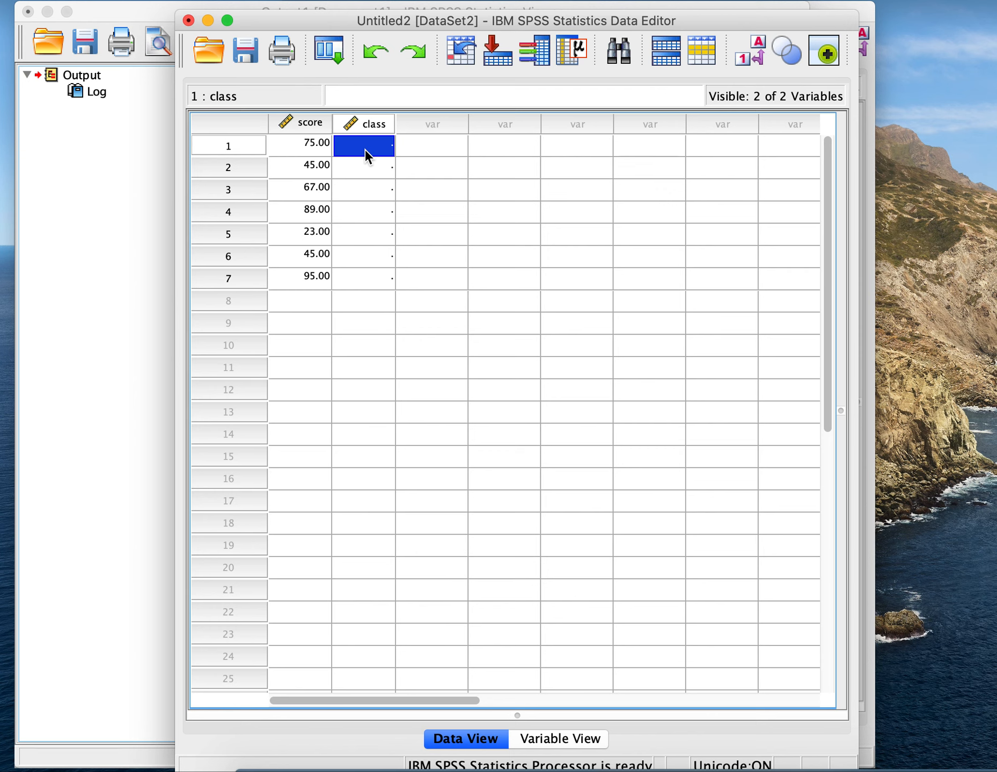
text(1)
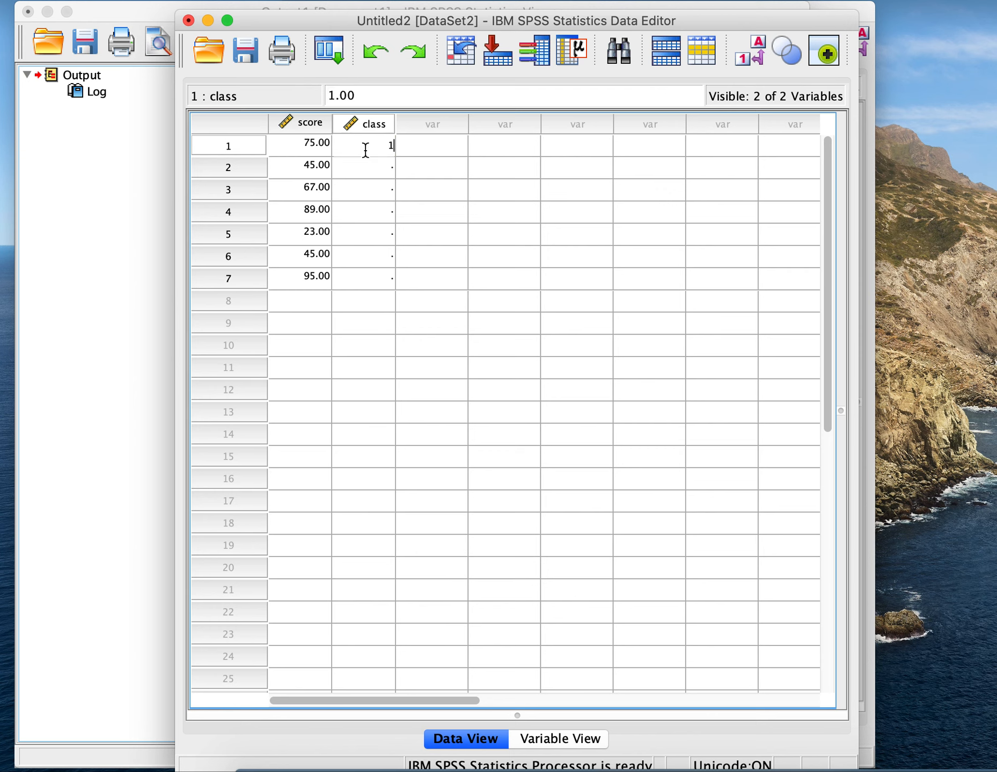
click(369, 169)
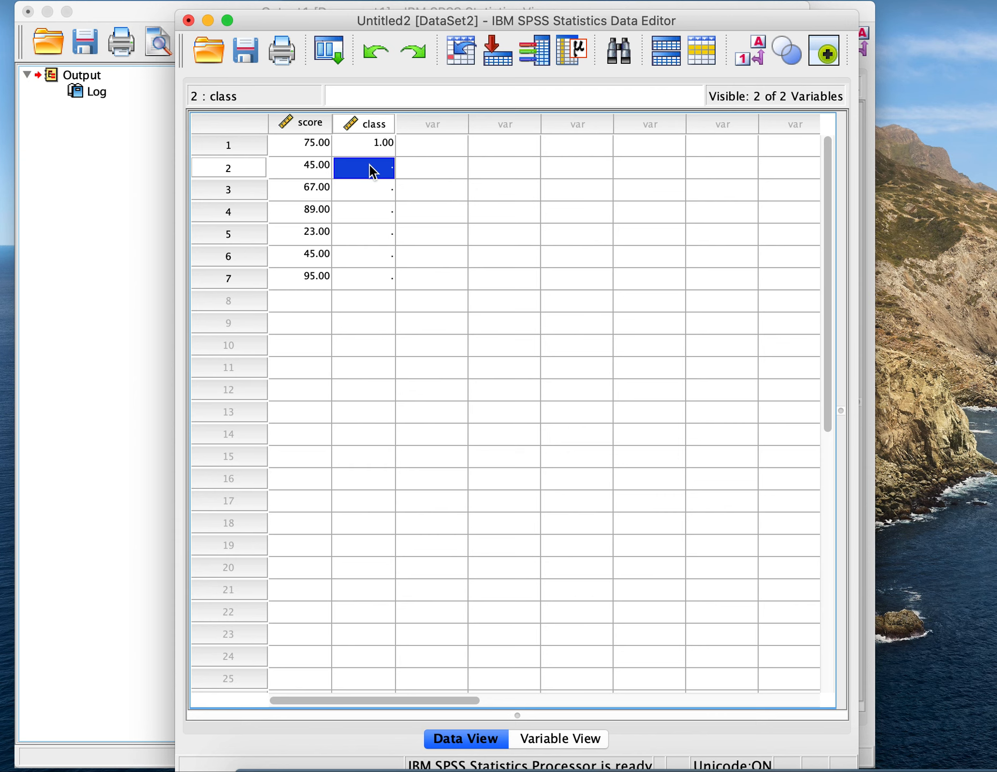
text(3)
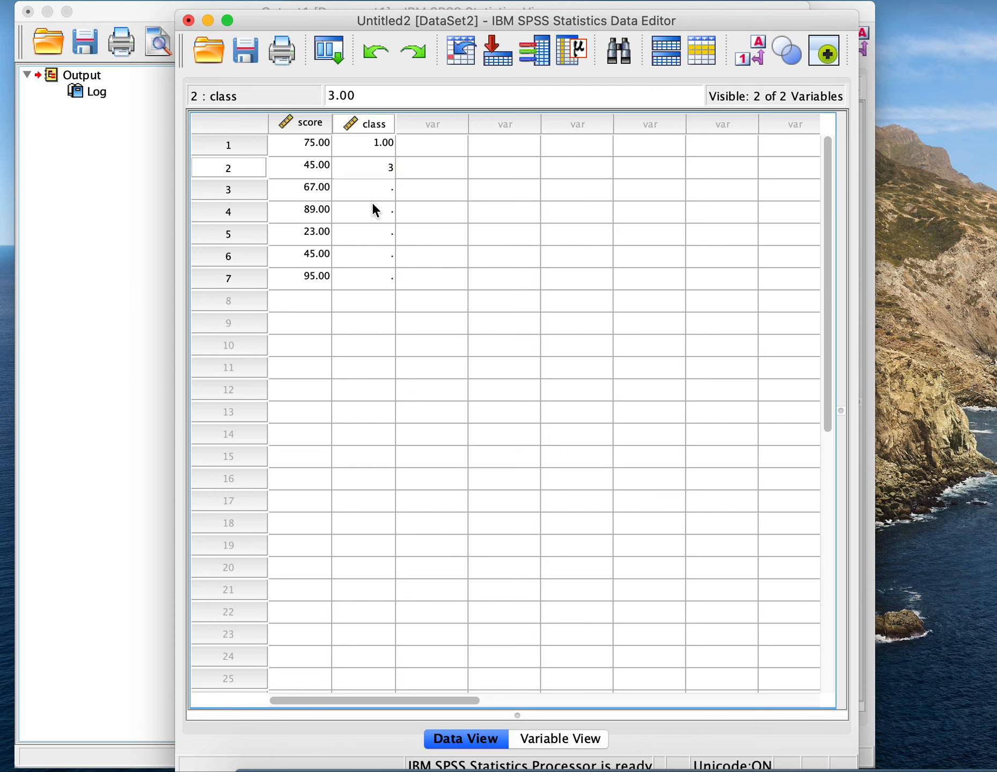
click(368, 188)
text(2)
click(373, 215)
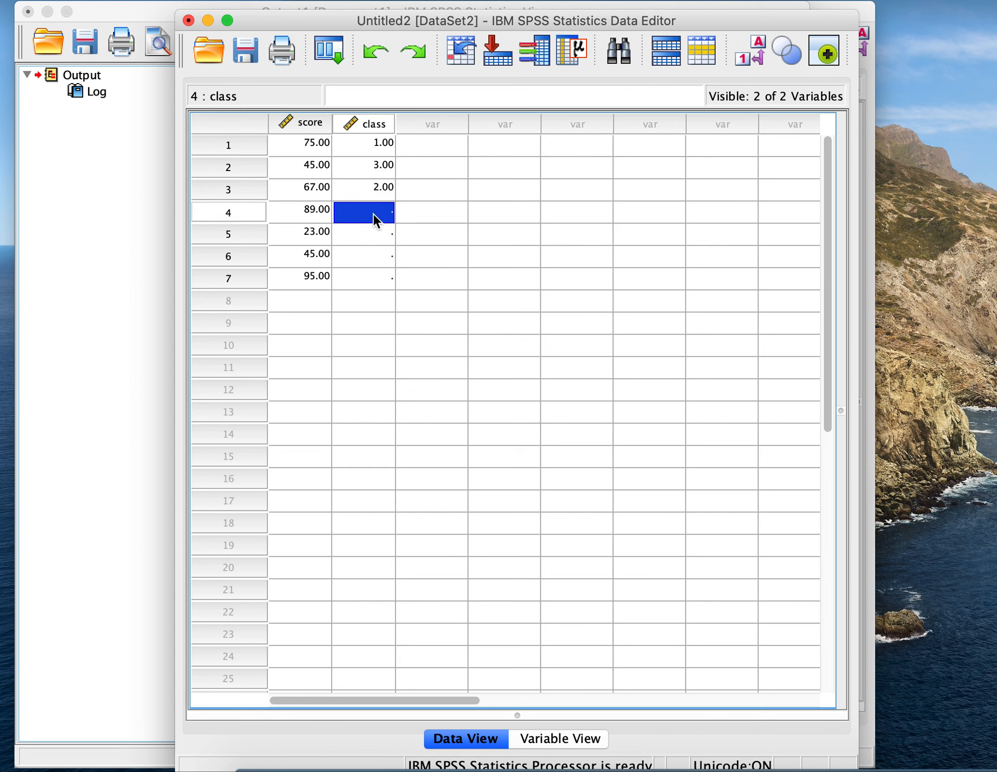
text(3)
click(374, 234)
text(2)
click(377, 258)
text(1)
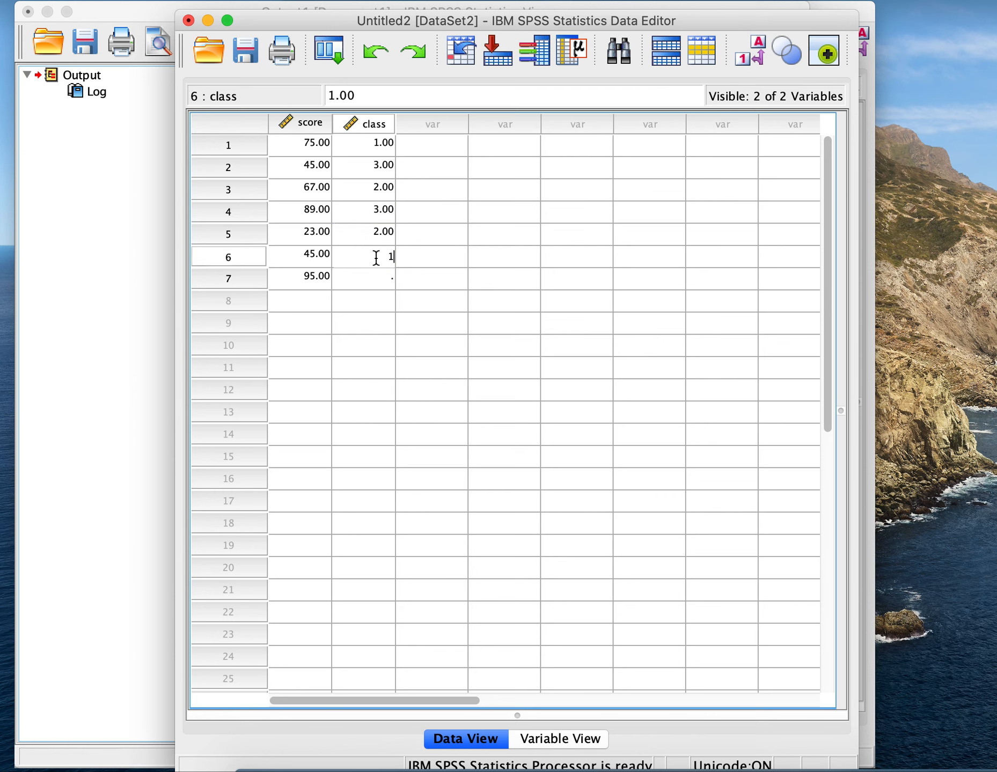
click(374, 280)
text(2)
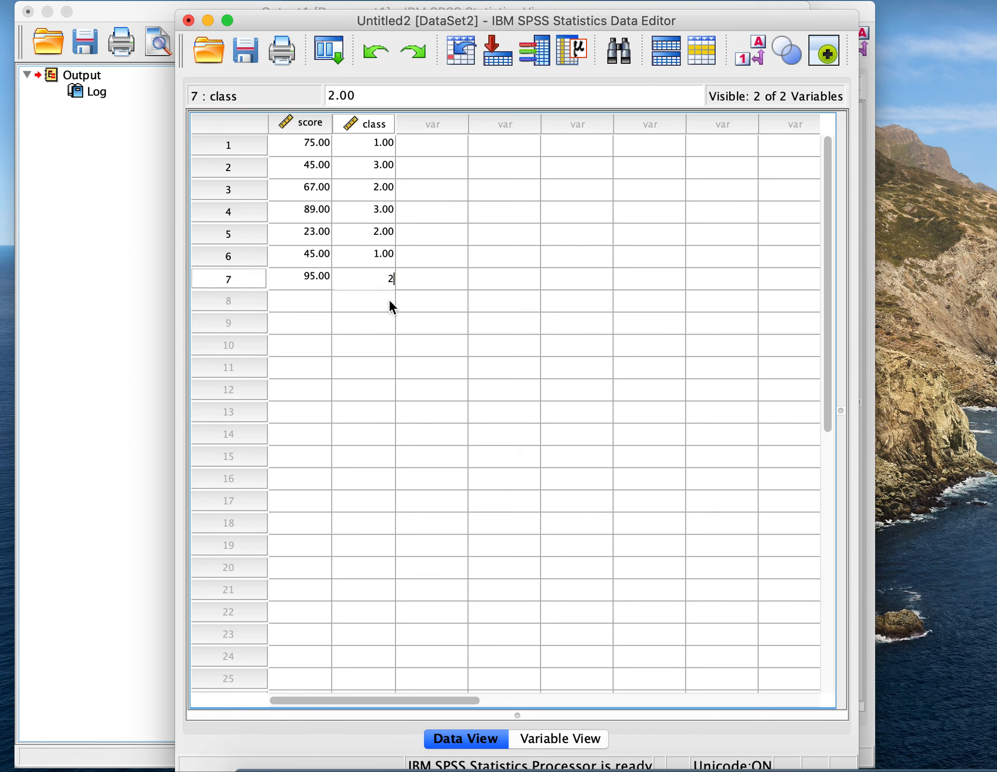
click(437, 372)
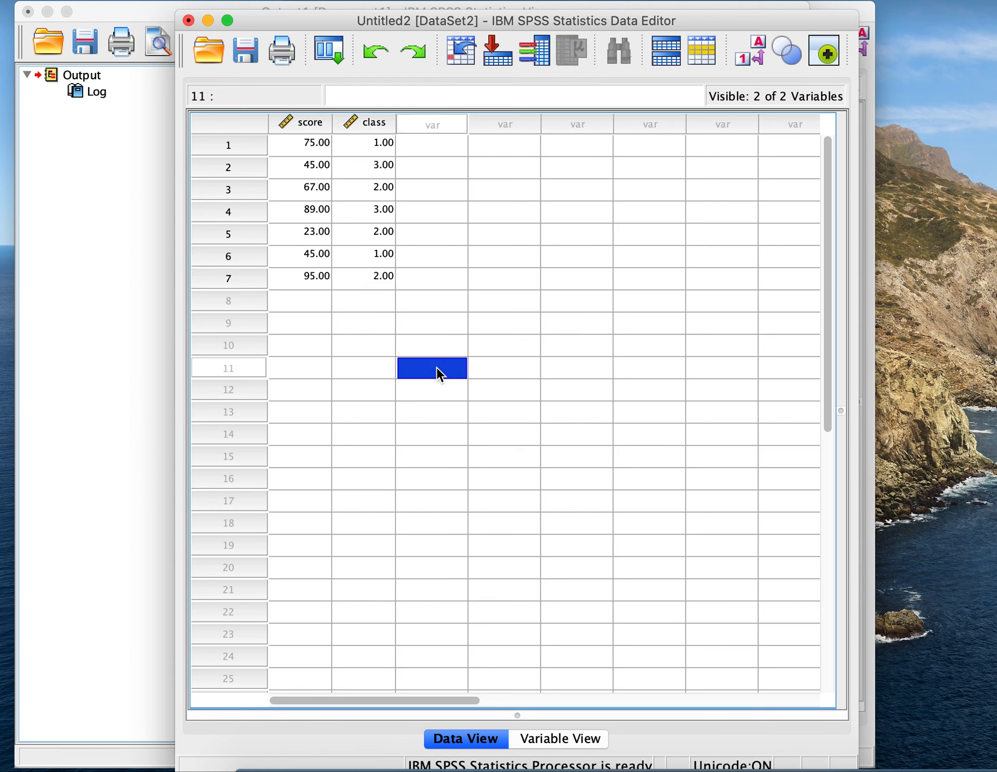